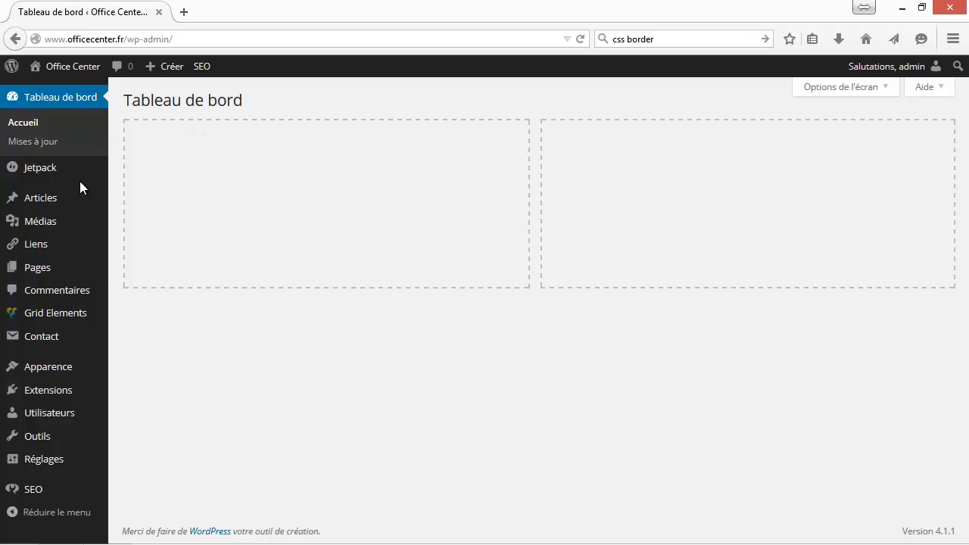
- Create a new page titled "Mosaique"
{"action": "mouse_move", "coordinate": [166, 66]}
{"action": "left_click", "coordinate": [166, 147]}
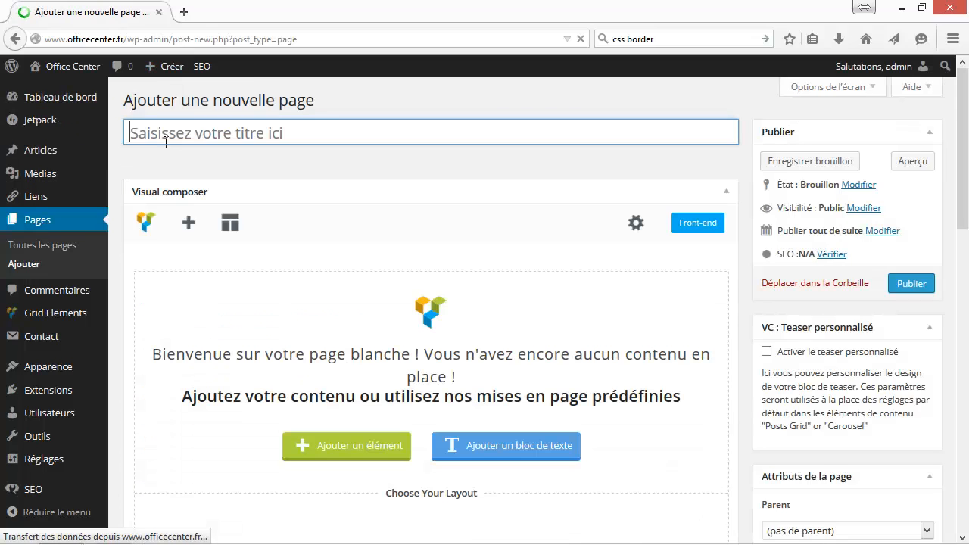
{"action": "type", "text": "Mosaique"}
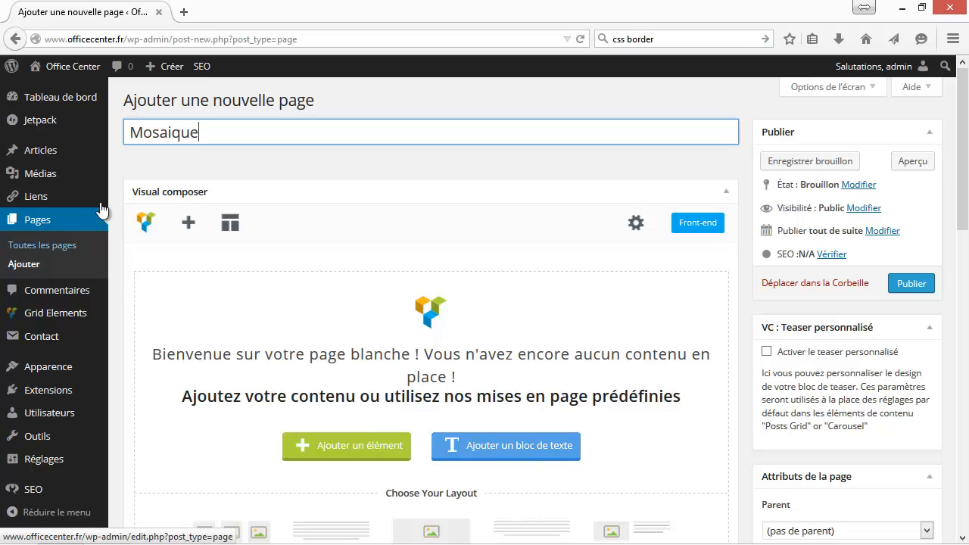
- Add a text block to the page and clear its placeholder text
{"action": "left_click", "coordinate": [525, 453]}
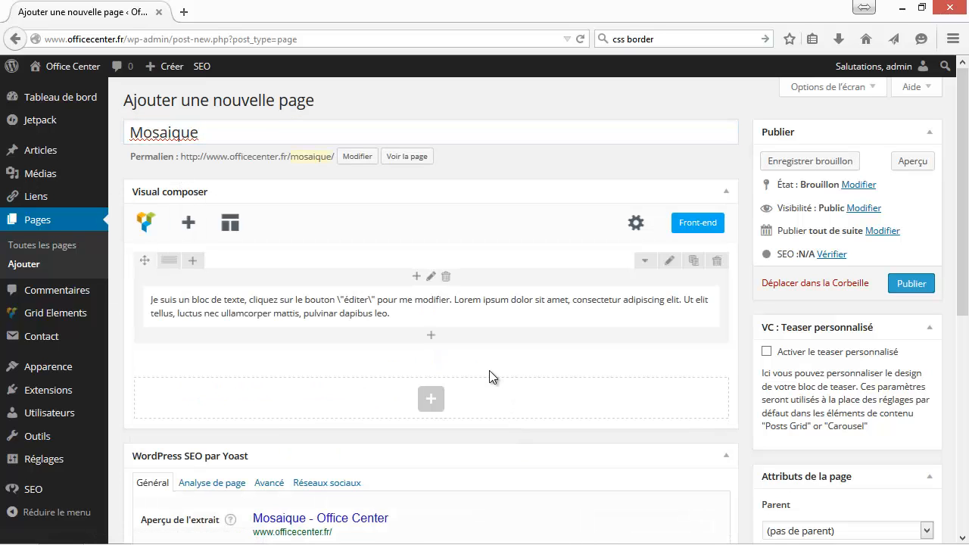
{"action": "left_click", "coordinate": [443, 306]}
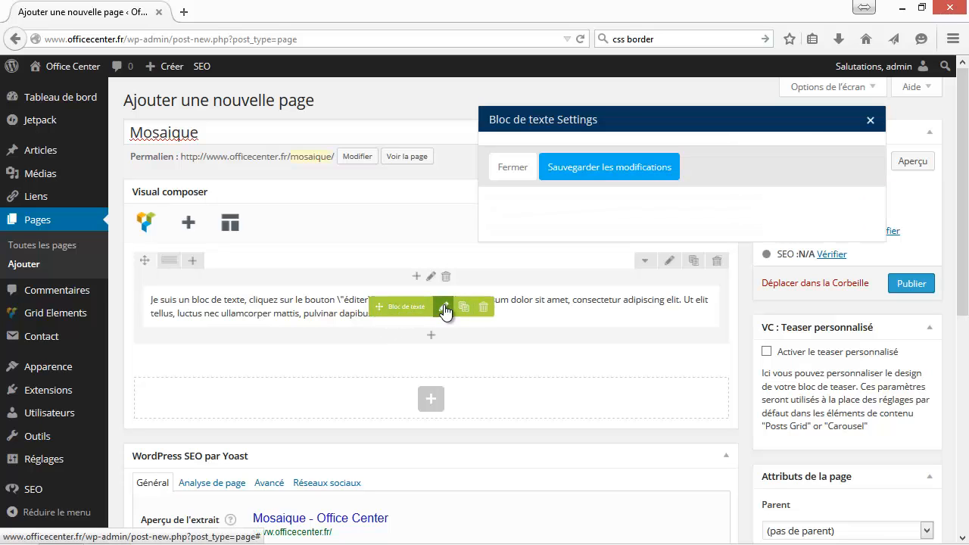
{"action": "key", "text": "ctrl+a"}
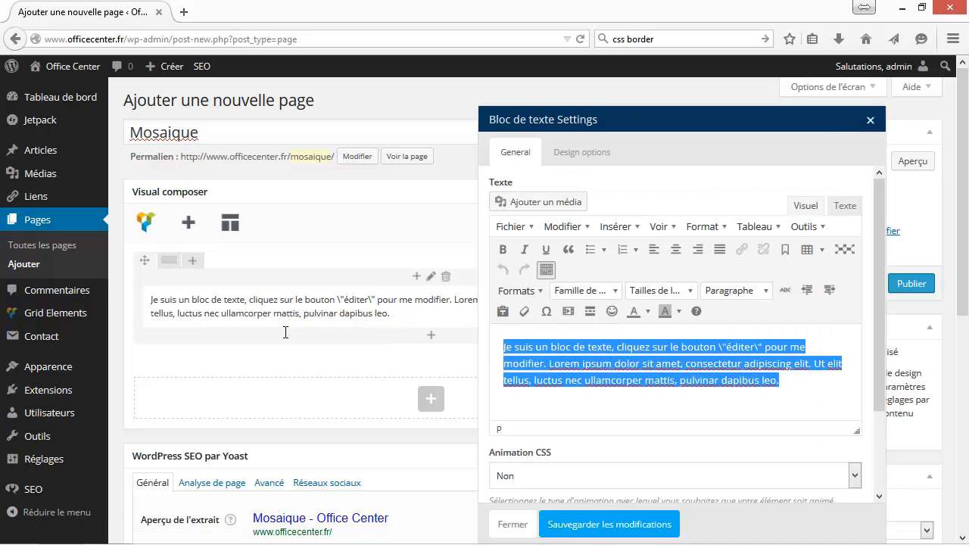
{"action": "key", "text": "BackSpace"}
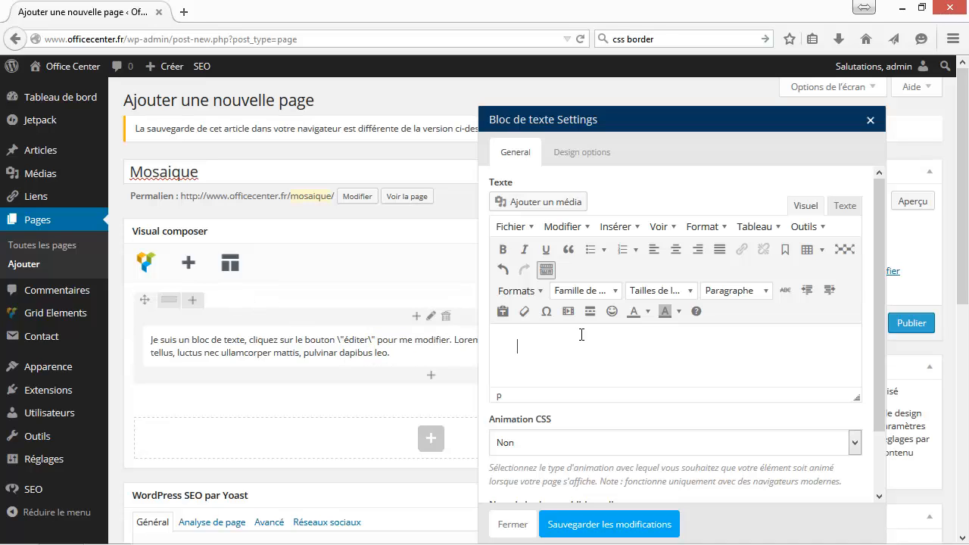
- Start a gallery in the text block, selecting the glasses, burglar, man on rock, Dossier, locked folder and question mark images from the media library
{"action": "left_click", "coordinate": [515, 203]}
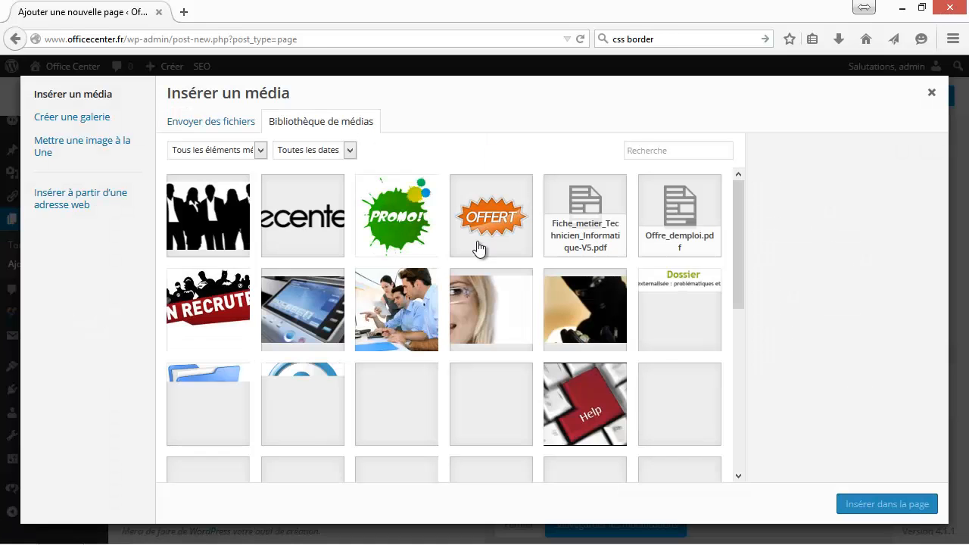
{"action": "left_click", "coordinate": [74, 123]}
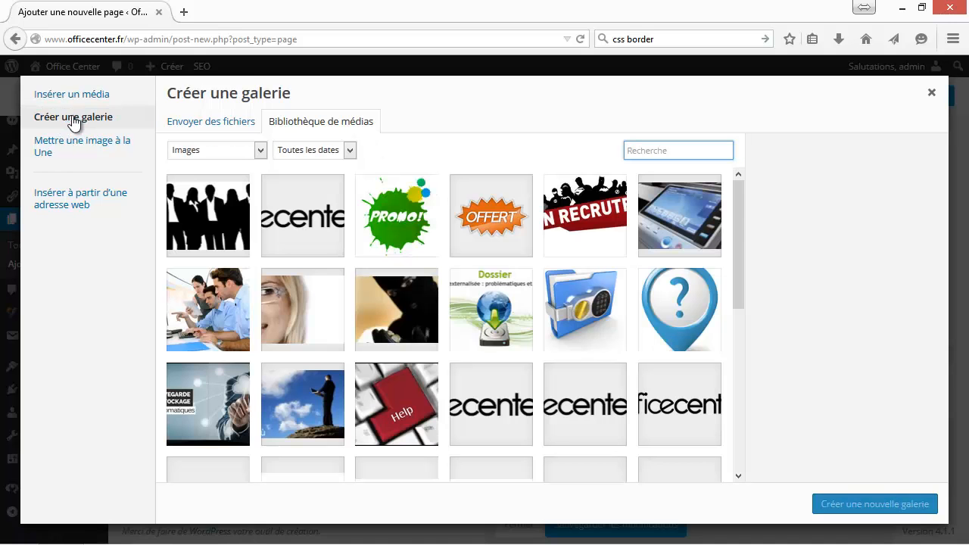
{"action": "left_click", "coordinate": [318, 310]}
{"action": "left_click", "coordinate": [386, 310]}
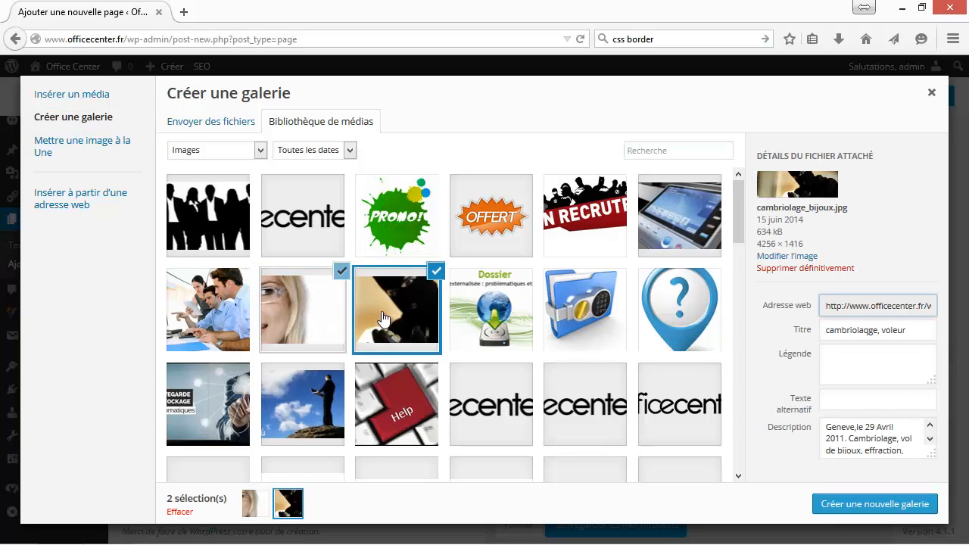
{"action": "left_click", "coordinate": [303, 402]}
{"action": "scroll", "coordinate": [446, 378], "scroll_direction": "down", "scroll_amount": 2}
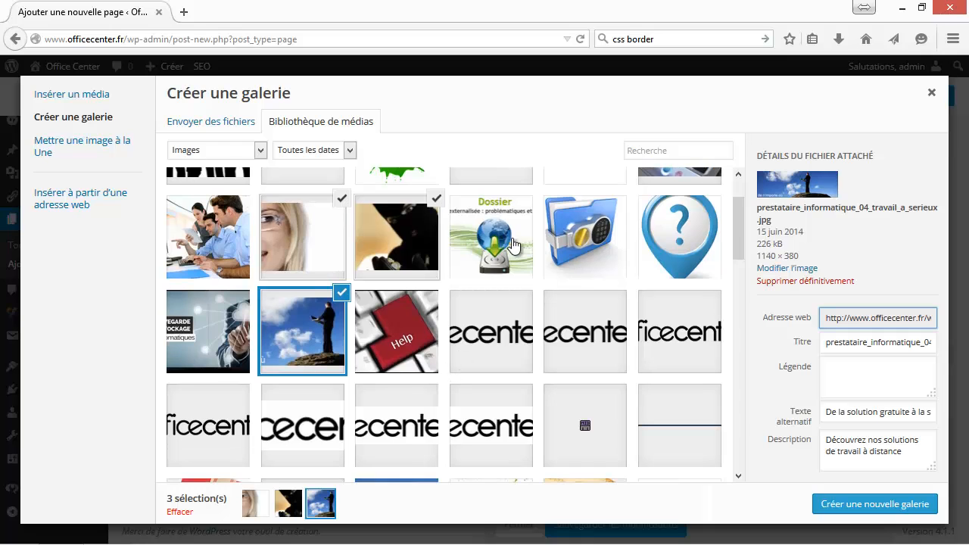
{"action": "left_click", "coordinate": [491, 241]}
{"action": "left_click", "coordinate": [584, 240]}
{"action": "left_click", "coordinate": [679, 240]}
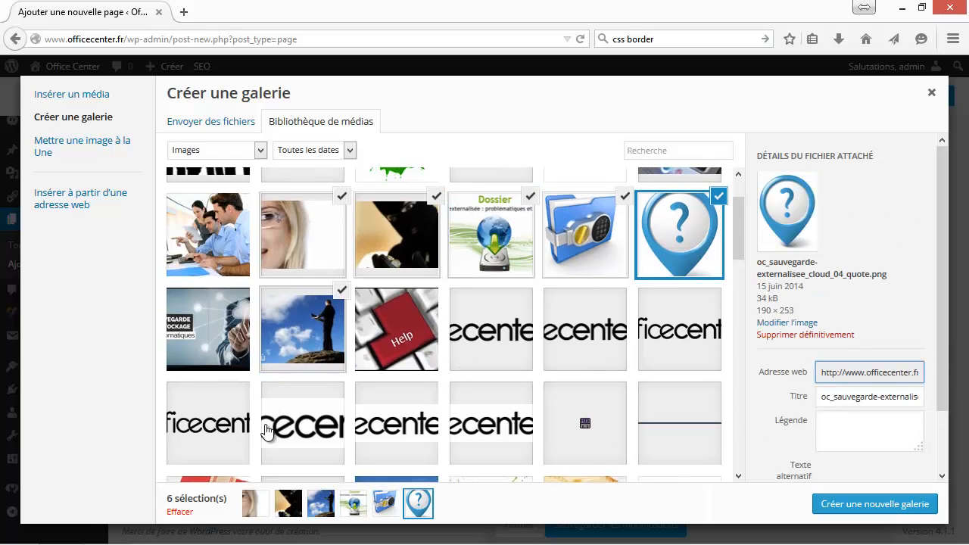
- Add the birthday gift, Google splatter and coloured books images to the selection and create the gallery
{"action": "scroll", "coordinate": [229, 405], "scroll_direction": "down", "scroll_amount": 3}
{"action": "left_click", "coordinate": [219, 374]}
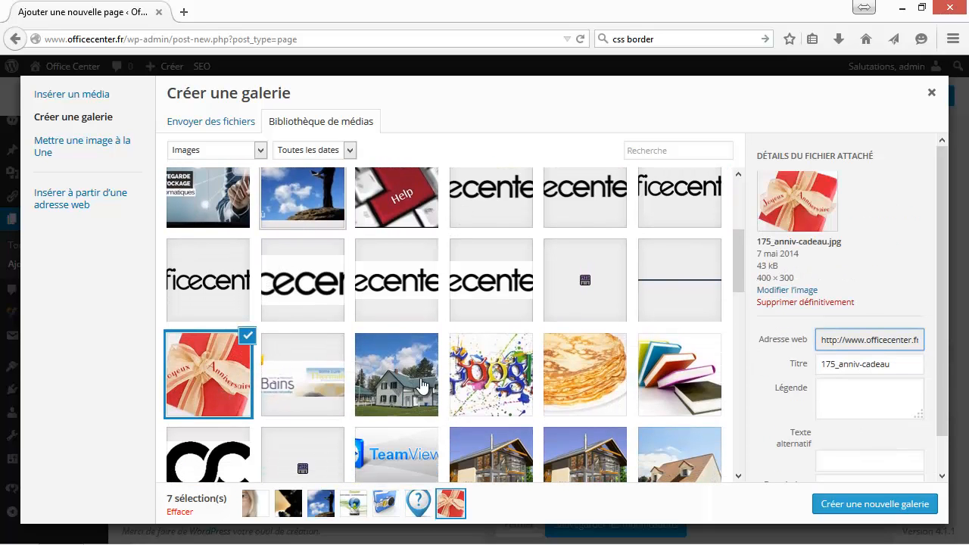
{"action": "left_click", "coordinate": [504, 367]}
{"action": "left_click", "coordinate": [679, 377]}
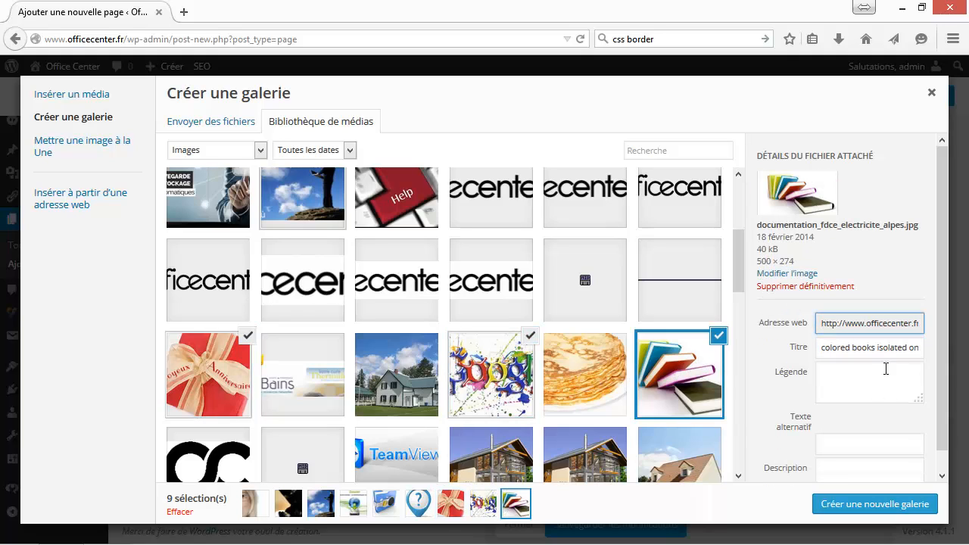
{"action": "left_click", "coordinate": [878, 506]}
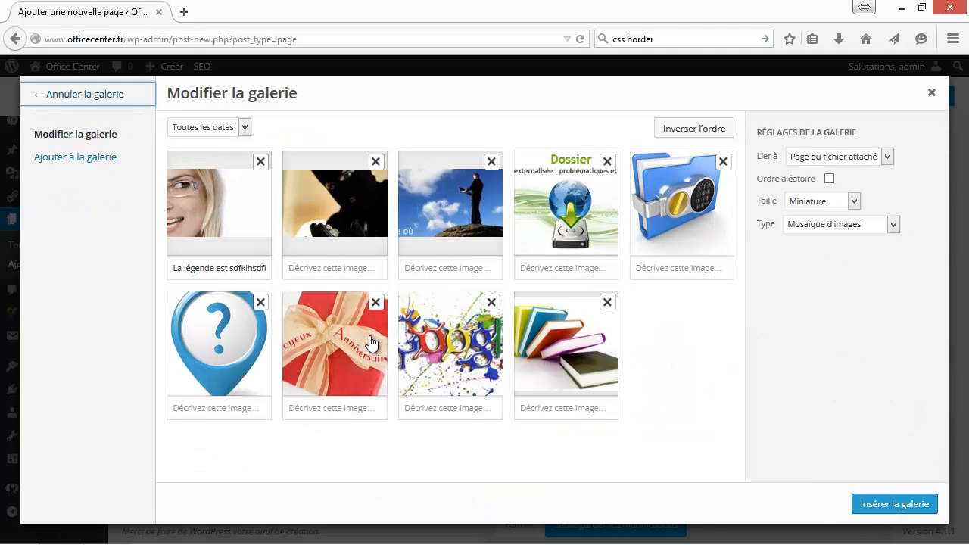
- Set the gallery to random order with type Mosaïque d'images, insert it and save the text block
{"action": "left_click", "coordinate": [829, 179]}
{"action": "left_click", "coordinate": [829, 181]}
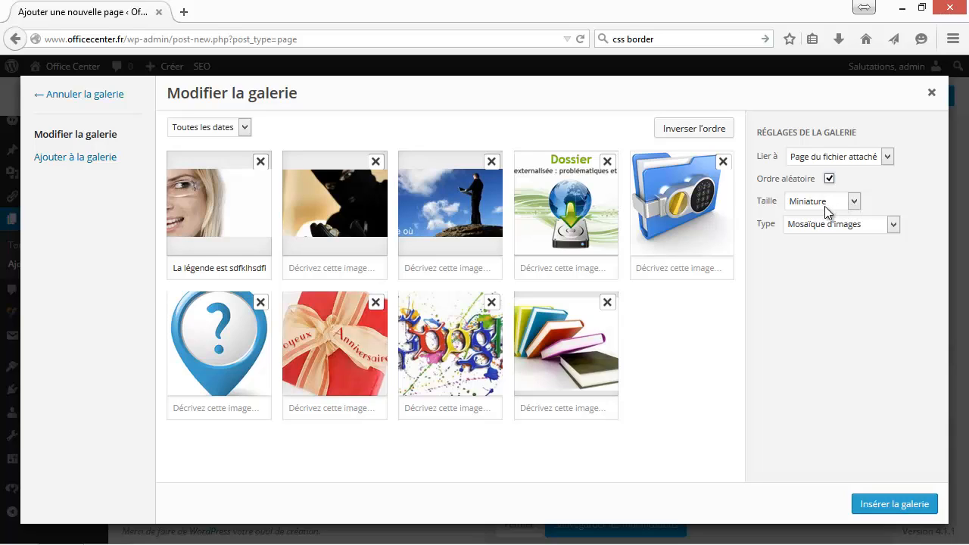
{"action": "left_click", "coordinate": [837, 227]}
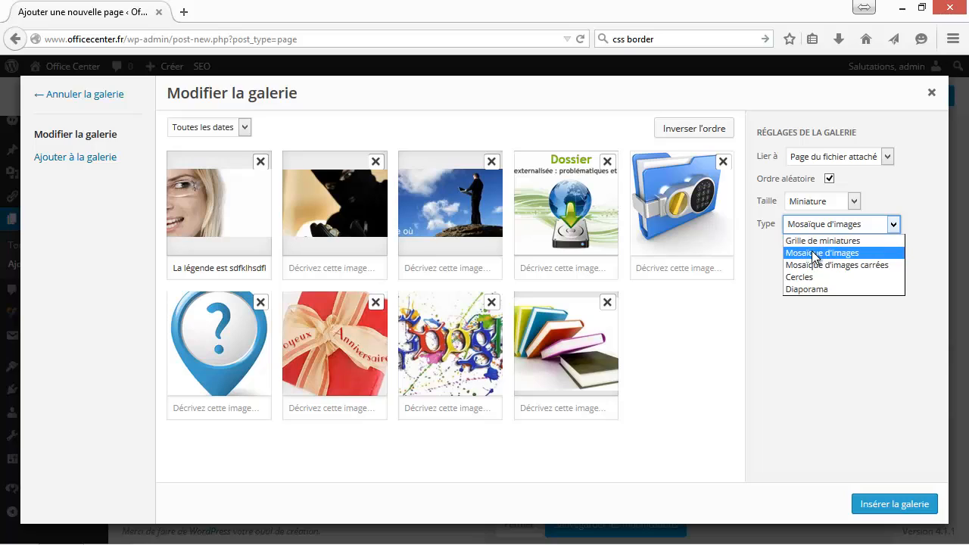
{"action": "left_click", "coordinate": [838, 254]}
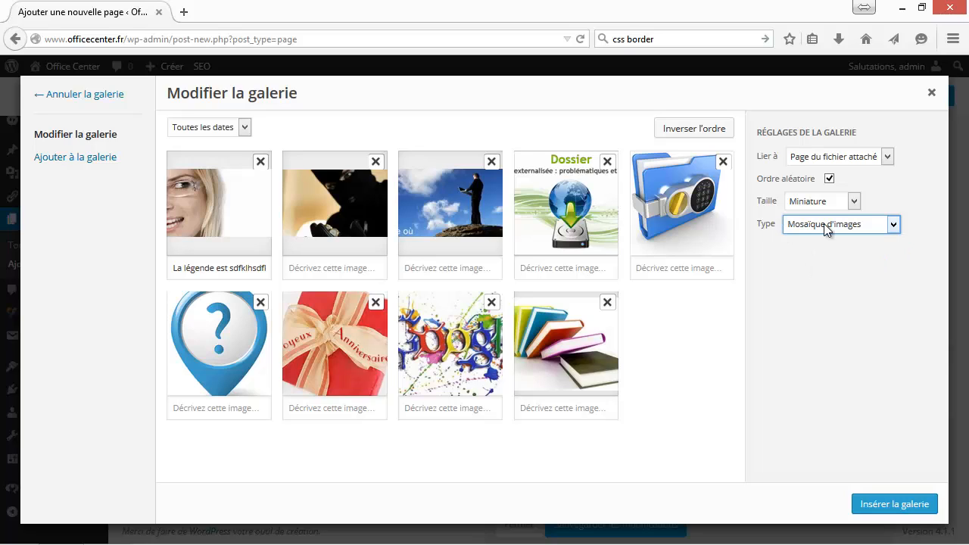
{"action": "left_click", "coordinate": [889, 505]}
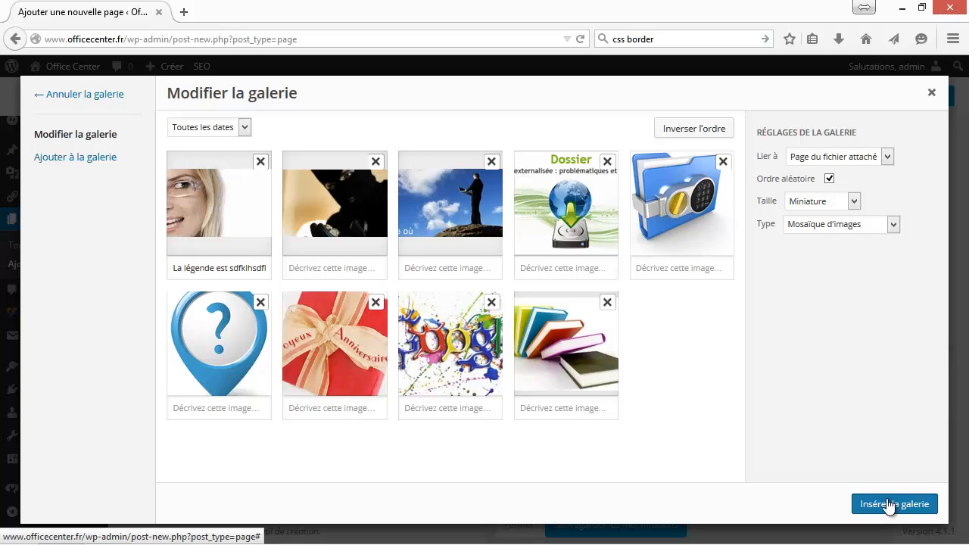
{"action": "mouse_move", "coordinate": [889, 505]}
{"action": "left_mouse_down"}
{"action": "mouse_move", "coordinate": [885, 424]}
{"action": "mouse_move", "coordinate": [911, 539]}
{"action": "mouse_move", "coordinate": [894, 498]}
{"action": "left_mouse_up"}
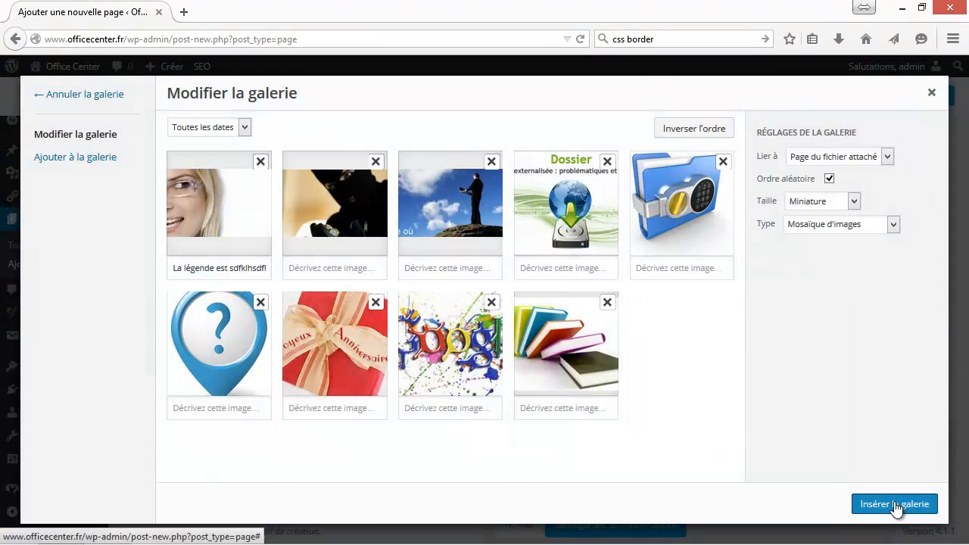
{"action": "left_click", "coordinate": [893, 505]}
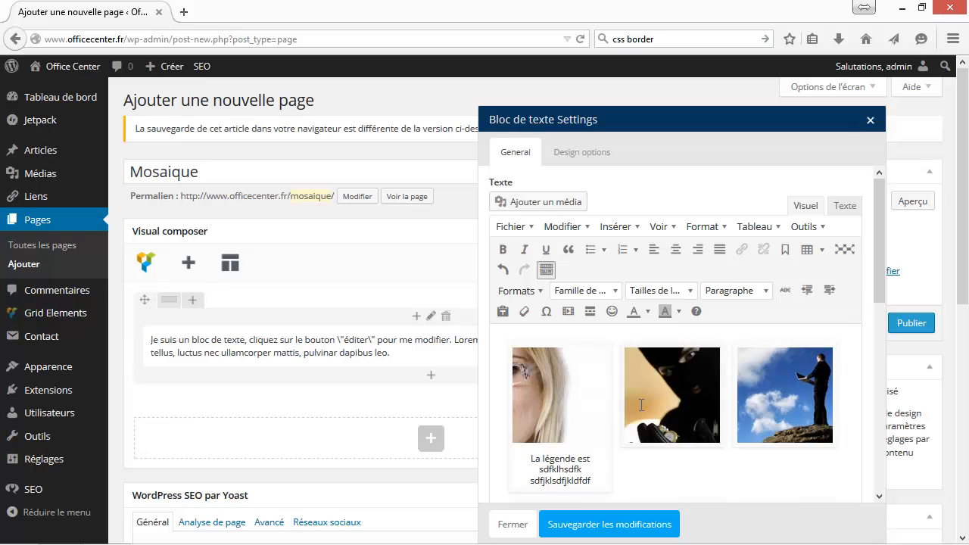
{"action": "left_click", "coordinate": [611, 525]}
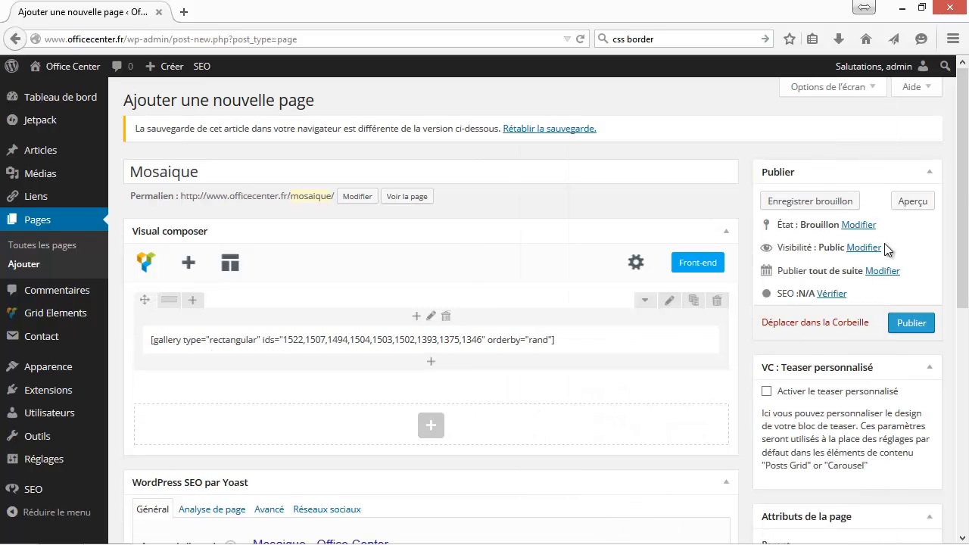
- Preview the page to examine the mosaic layout and the image captions, and close the preview
{"action": "left_click", "coordinate": [912, 201]}
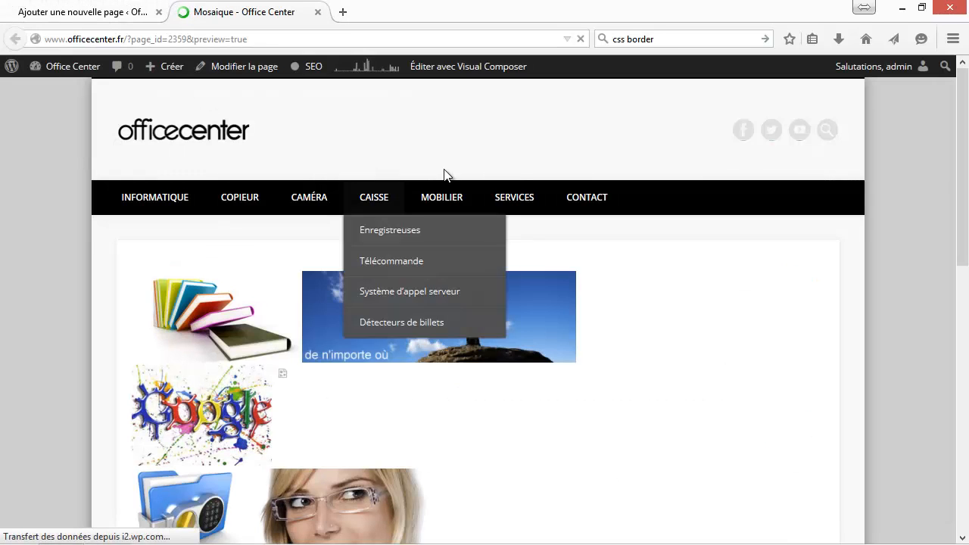
{"action": "scroll", "coordinate": [733, 255], "scroll_direction": "down", "scroll_amount": 3}
{"action": "scroll", "coordinate": [734, 255], "scroll_direction": "down", "scroll_amount": 1}
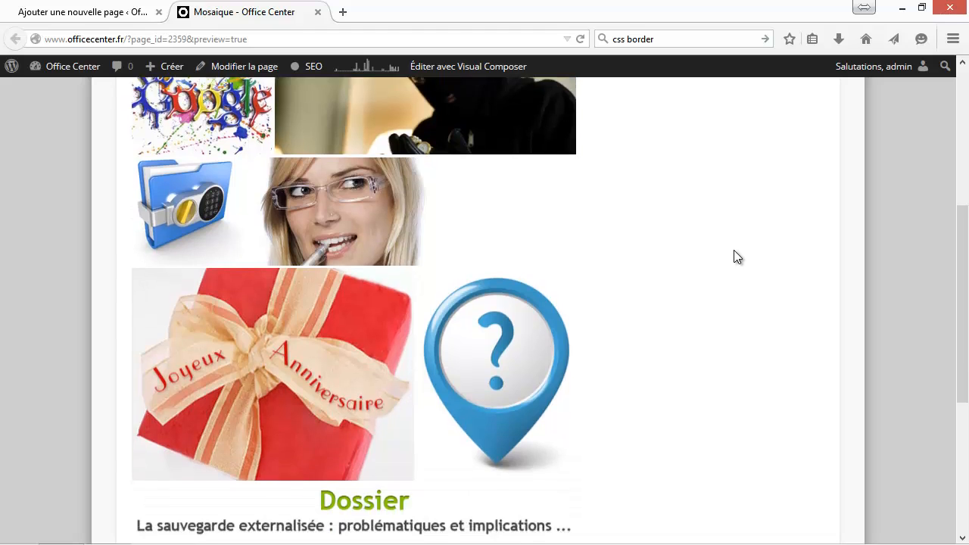
{"action": "scroll", "coordinate": [733, 255], "scroll_direction": "down", "scroll_amount": 3}
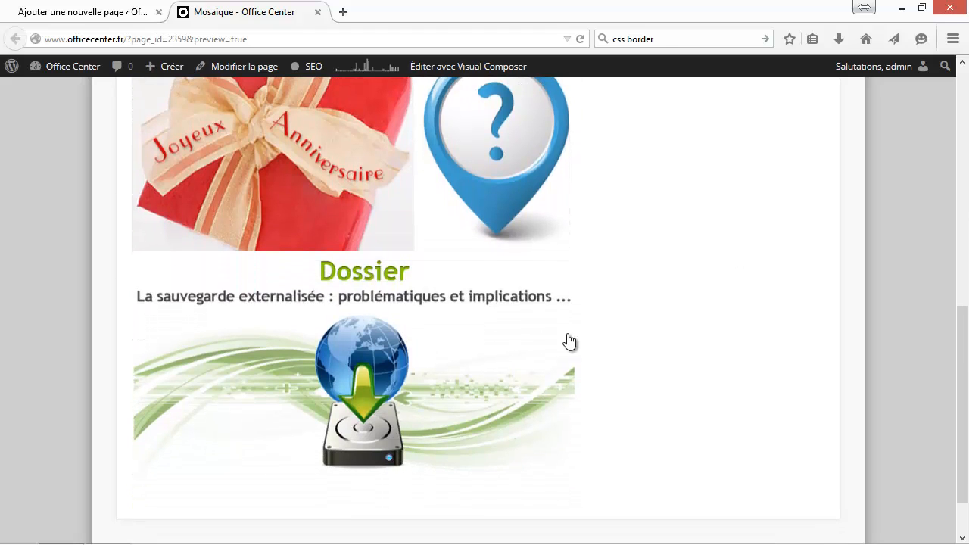
{"action": "scroll", "coordinate": [594, 263], "scroll_direction": "up", "scroll_amount": 3}
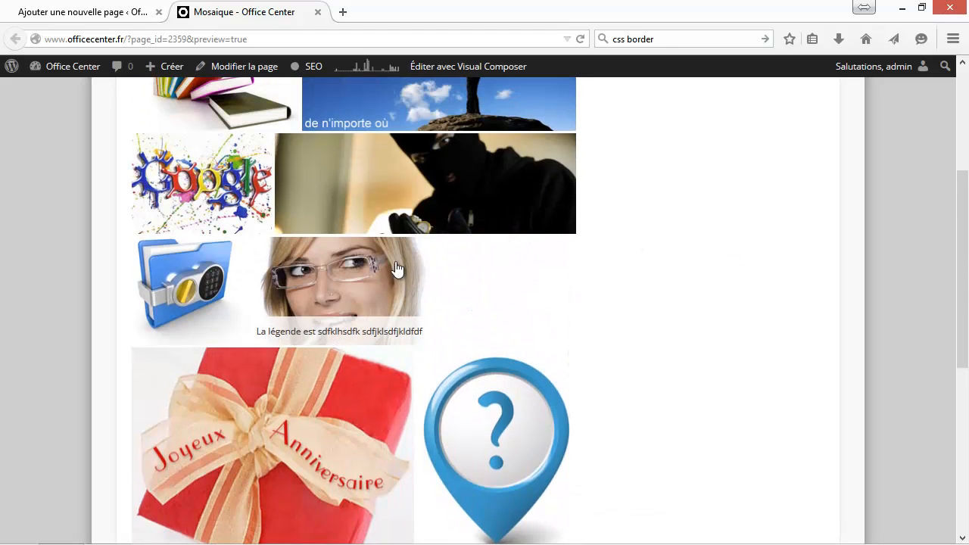
{"action": "scroll", "coordinate": [674, 176], "scroll_direction": "up", "scroll_amount": 3}
{"action": "scroll", "coordinate": [684, 201], "scroll_direction": "down", "scroll_amount": 2}
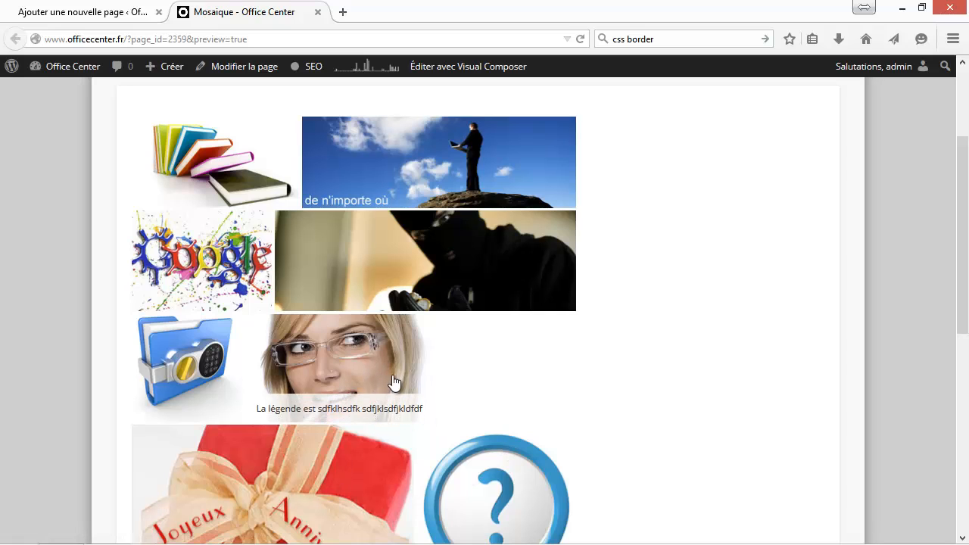
{"action": "scroll", "coordinate": [666, 270], "scroll_direction": "up", "scroll_amount": 2}
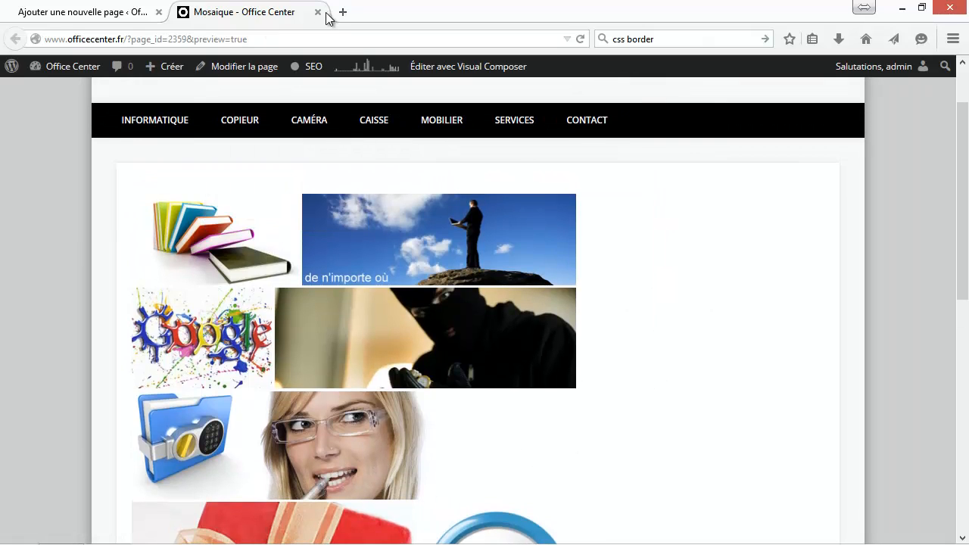
{"action": "left_click", "coordinate": [318, 13]}
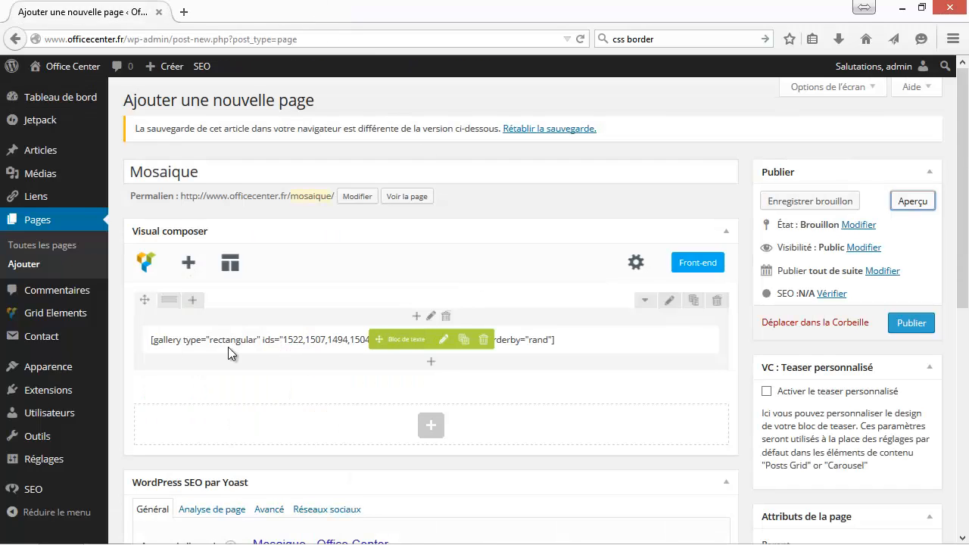
- Reopen the text block's gallery for editing and replace the caption of the woman with glasses with "Sourire"
{"action": "left_click", "coordinate": [444, 343]}
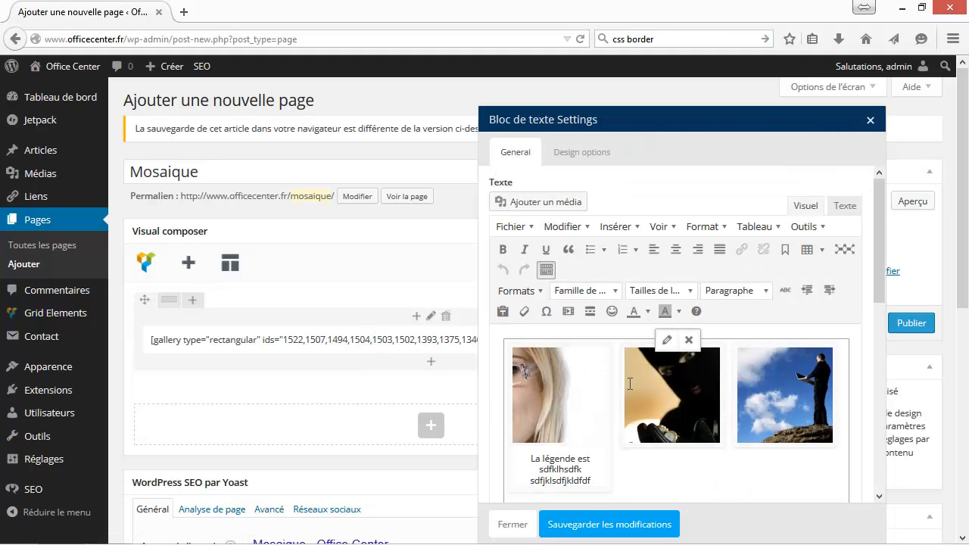
{"action": "left_click", "coordinate": [667, 341]}
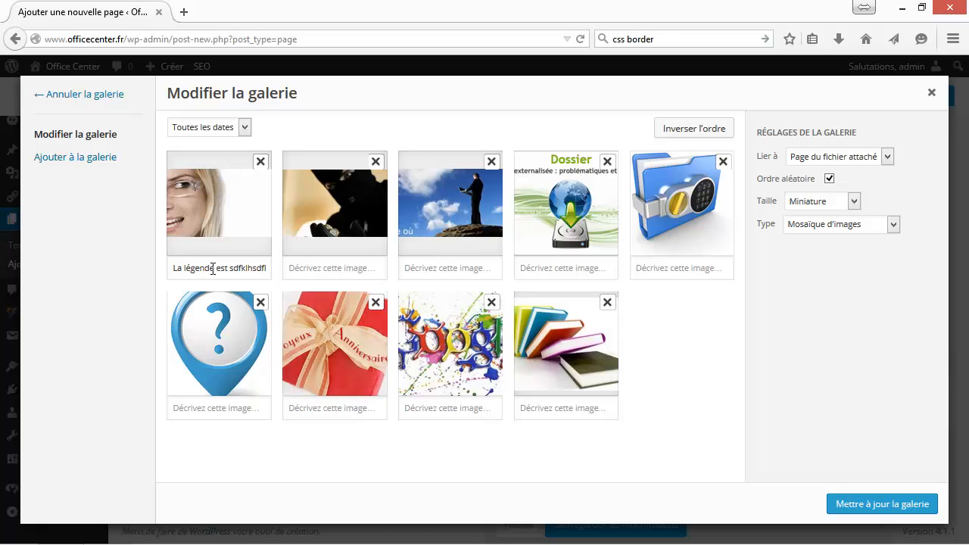
{"action": "left_click", "coordinate": [333, 272]}
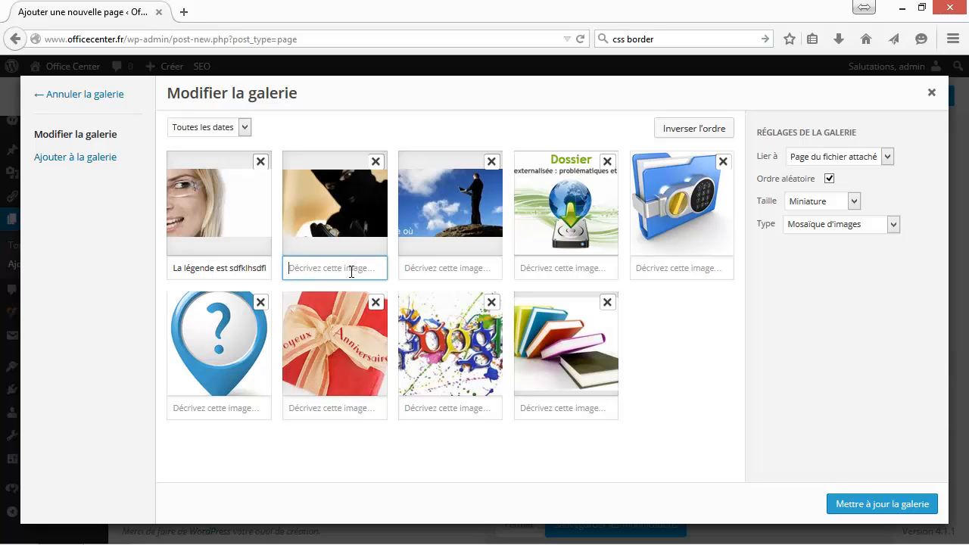
{"action": "left_click", "coordinate": [175, 268]}
{"action": "key", "text": "ctrl+a"}
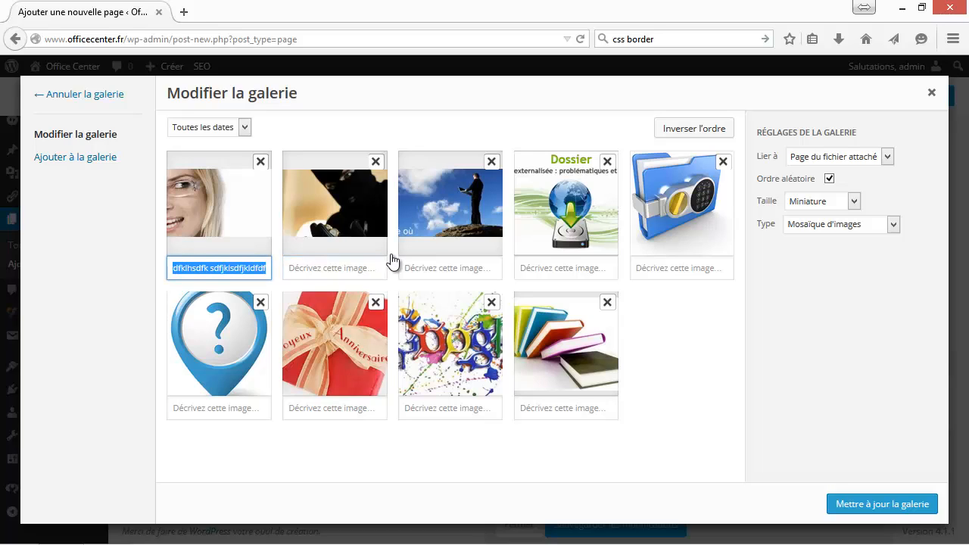
{"action": "type", "text": "Sourire"}
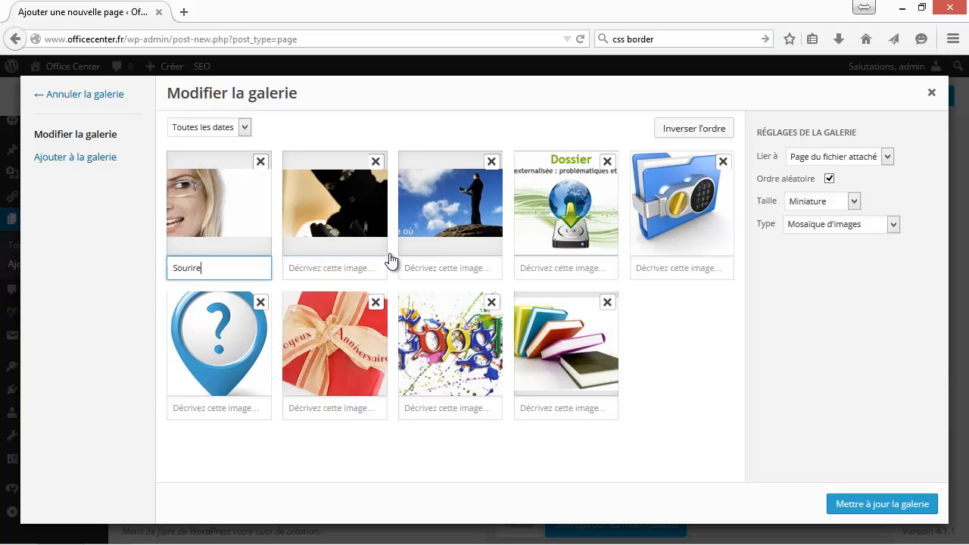
- Caption the burglar image "Cambrioleur" and the birthday gift image "Cadeau"
{"action": "left_click", "coordinate": [355, 266]}
{"action": "type", "text": "Cambrioleur"}
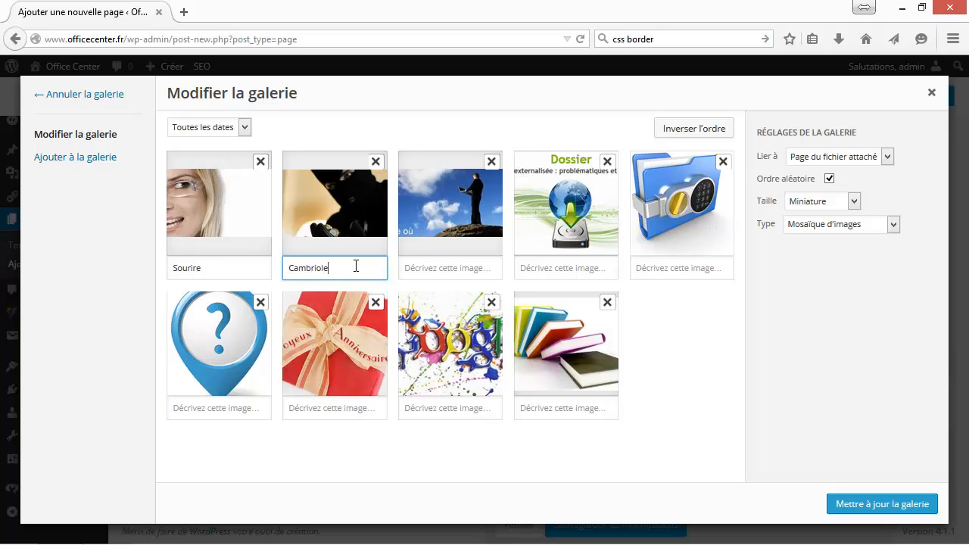
{"action": "left_click", "coordinate": [419, 273]}
{"action": "left_click", "coordinate": [327, 404]}
{"action": "type", "text": "Cadeau"}
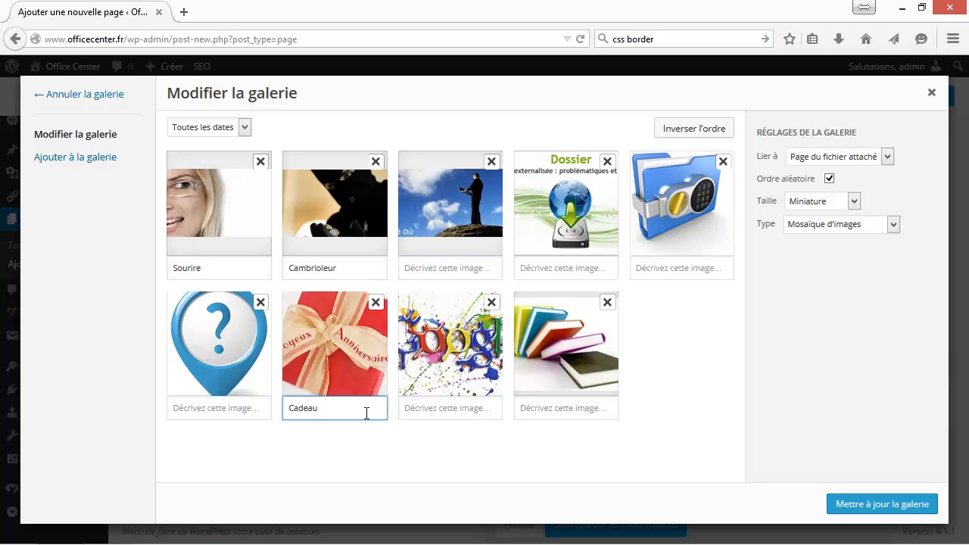
- Save the captioned gallery in the text block and preview the page to check the captions on the images, closing the preview when done
{"action": "left_click", "coordinate": [871, 505]}
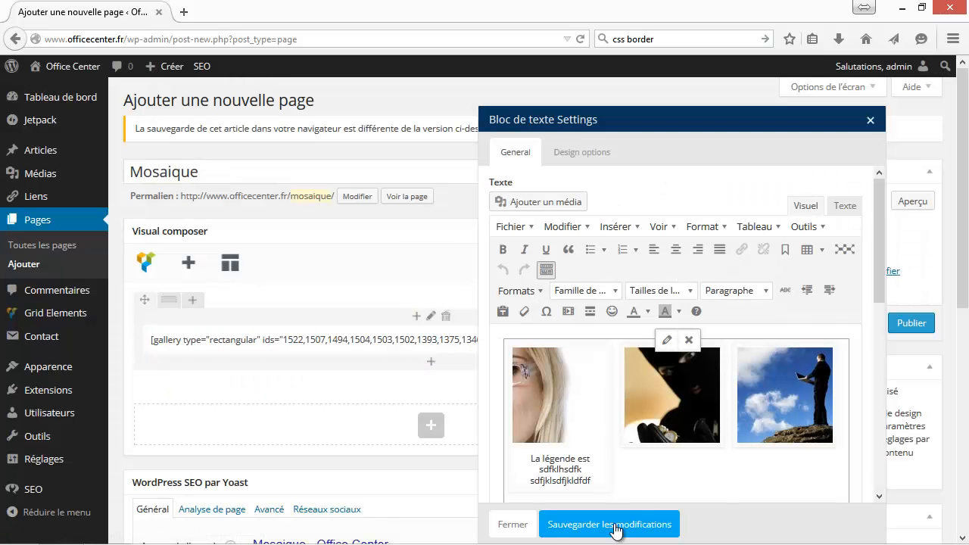
{"action": "left_click", "coordinate": [613, 525]}
{"action": "left_click", "coordinate": [913, 201]}
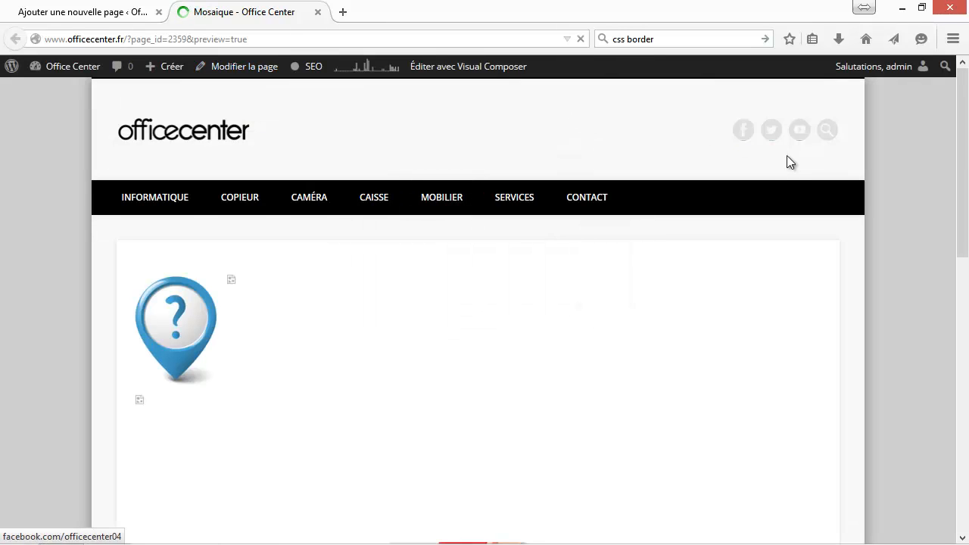
{"action": "scroll", "coordinate": [787, 159], "scroll_direction": "down", "scroll_amount": 4}
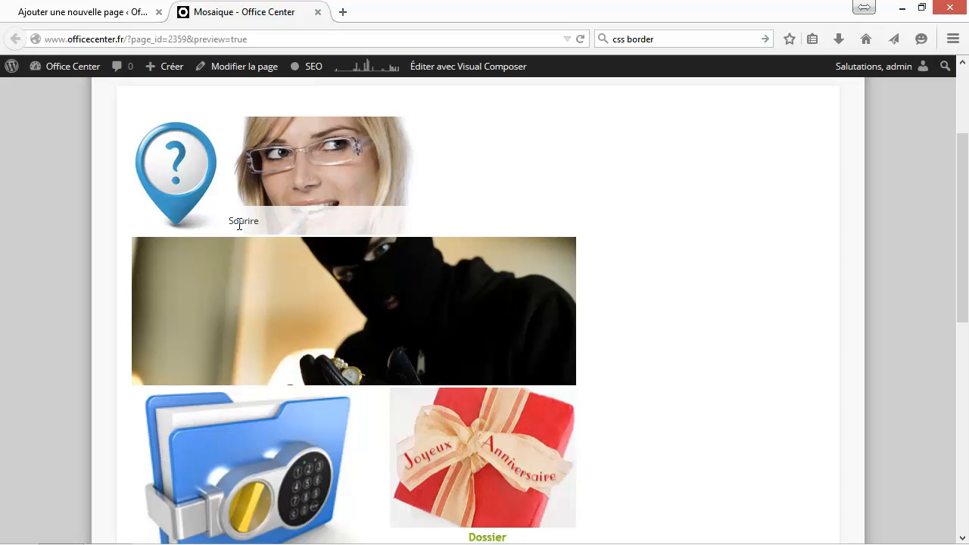
{"action": "scroll", "coordinate": [402, 281], "scroll_direction": "down", "scroll_amount": 5}
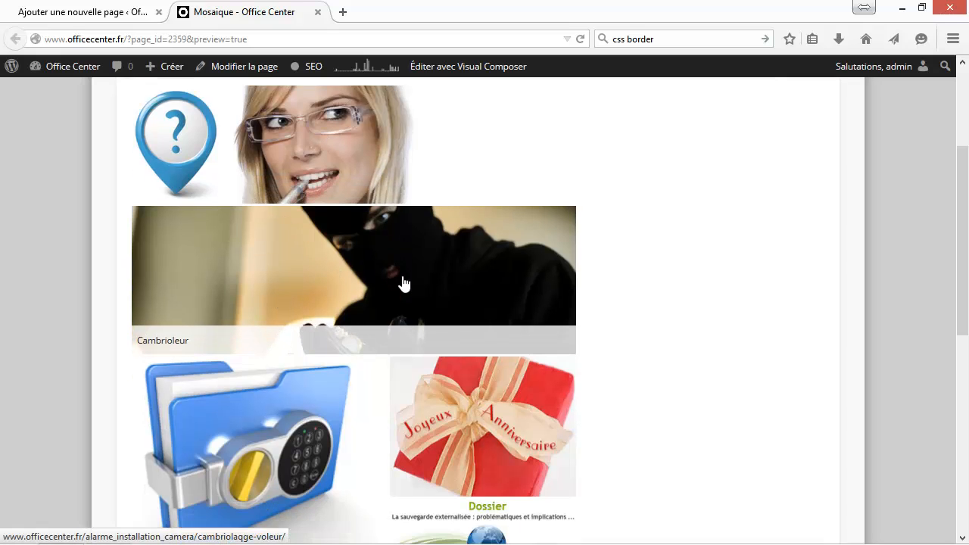
{"action": "scroll", "coordinate": [467, 255], "scroll_direction": "up", "scroll_amount": 9}
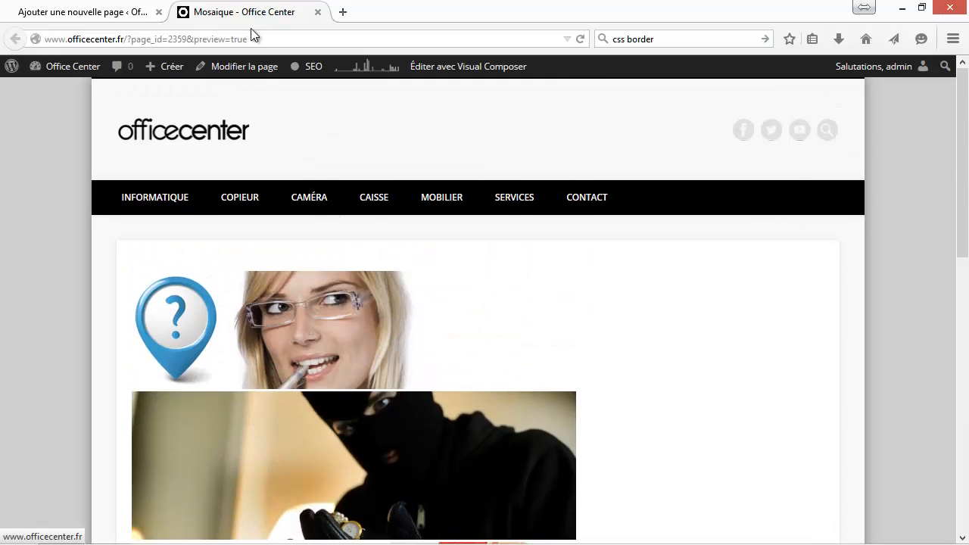
{"action": "left_click", "coordinate": [318, 12]}
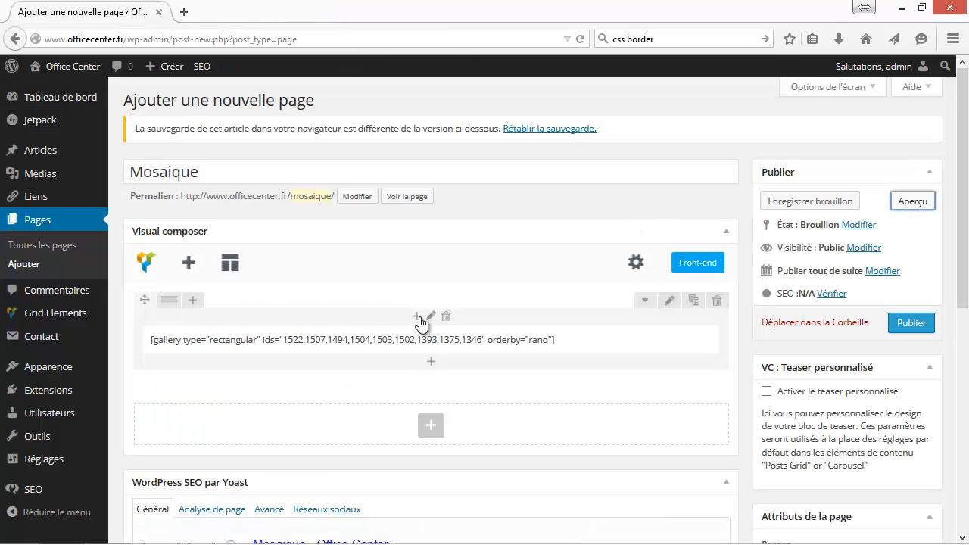
- Reopen the text block's gallery, set its type to Mosaïque d'images carrées, and save the gallery and text block
{"action": "mouse_move", "coordinate": [419, 332]}
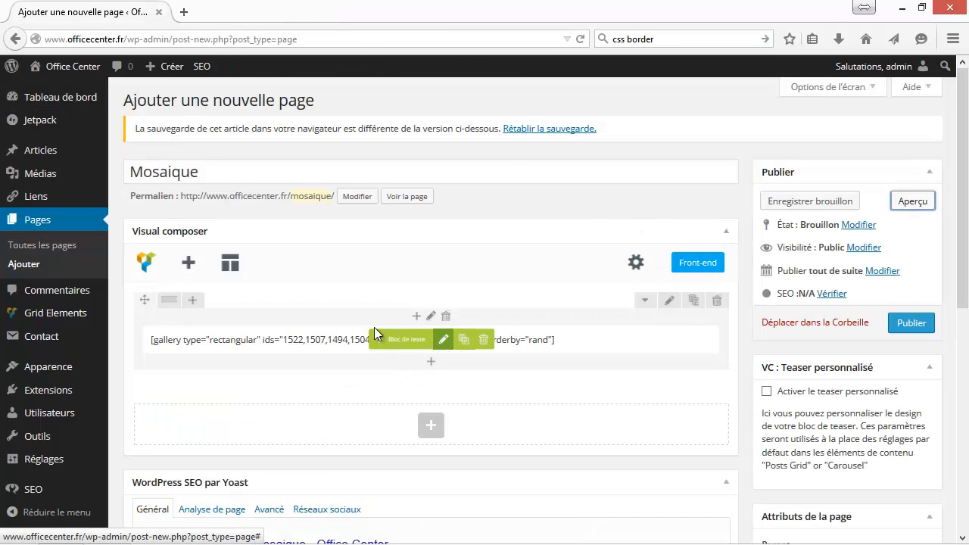
{"action": "left_click", "coordinate": [445, 339]}
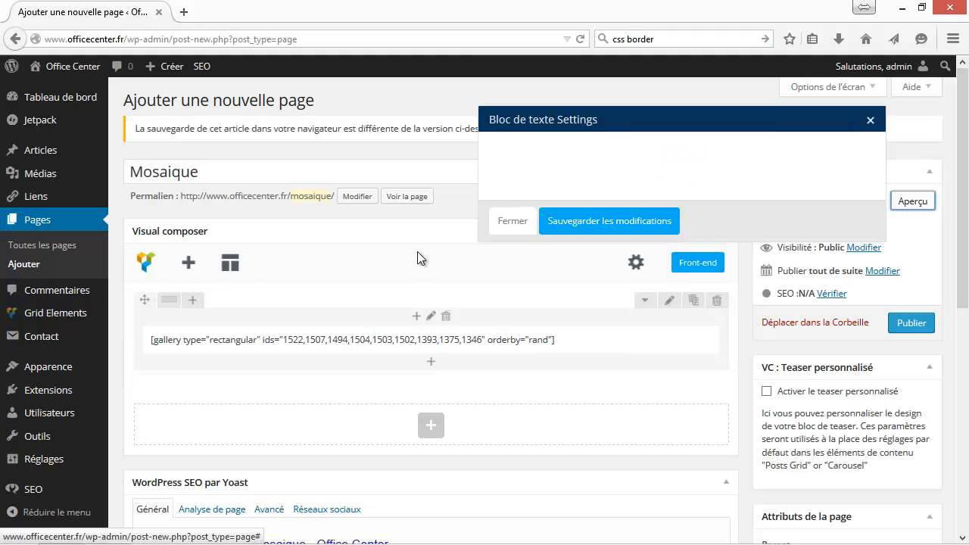
{"action": "left_click", "coordinate": [676, 398]}
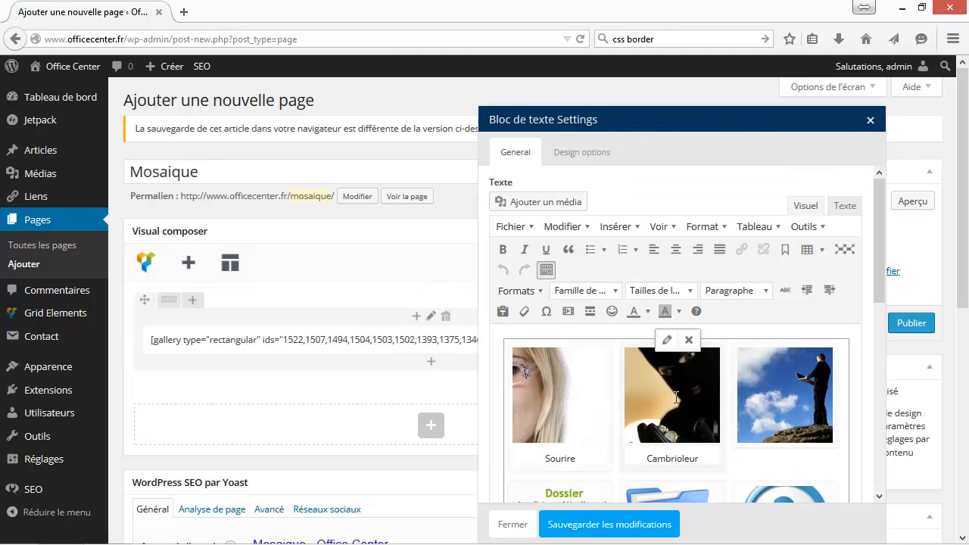
{"action": "left_click", "coordinate": [667, 341]}
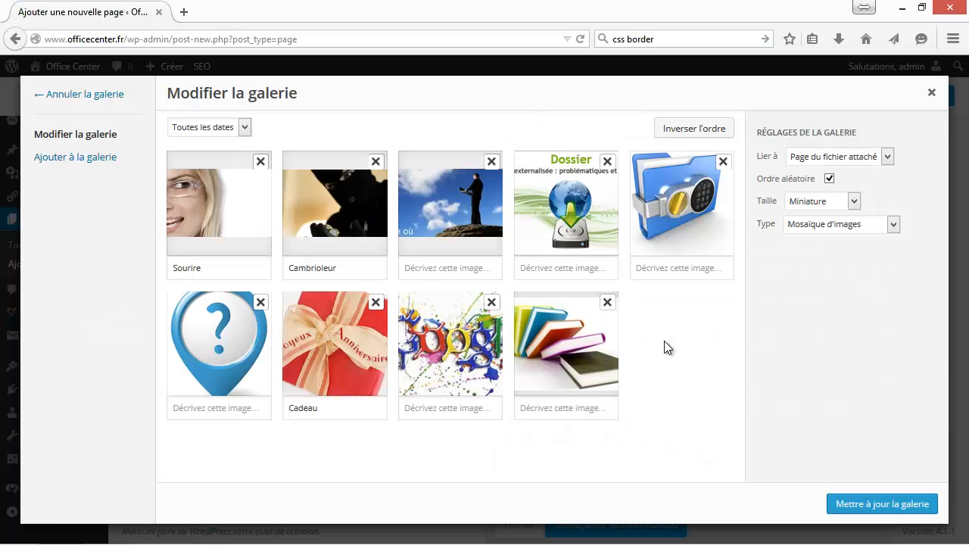
{"action": "left_click", "coordinate": [831, 226]}
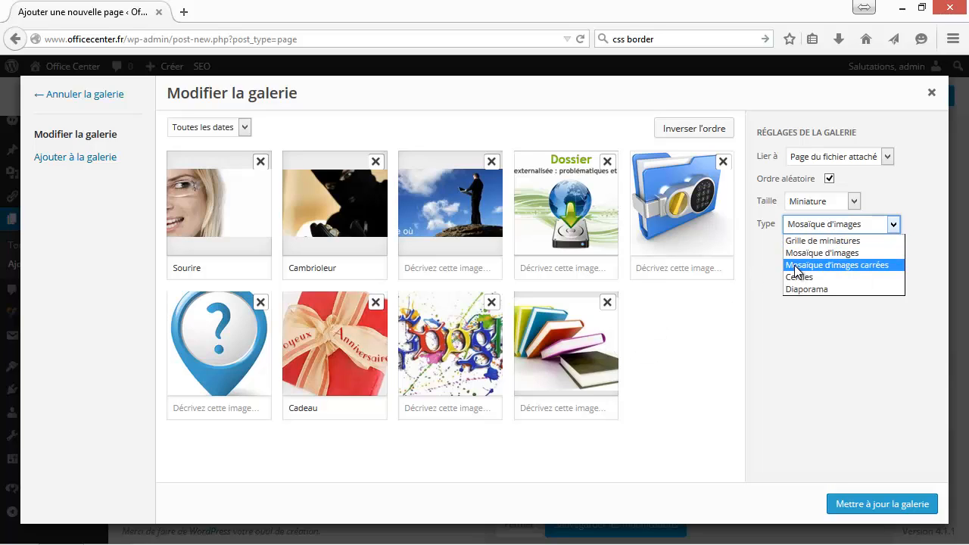
{"action": "left_click", "coordinate": [845, 266]}
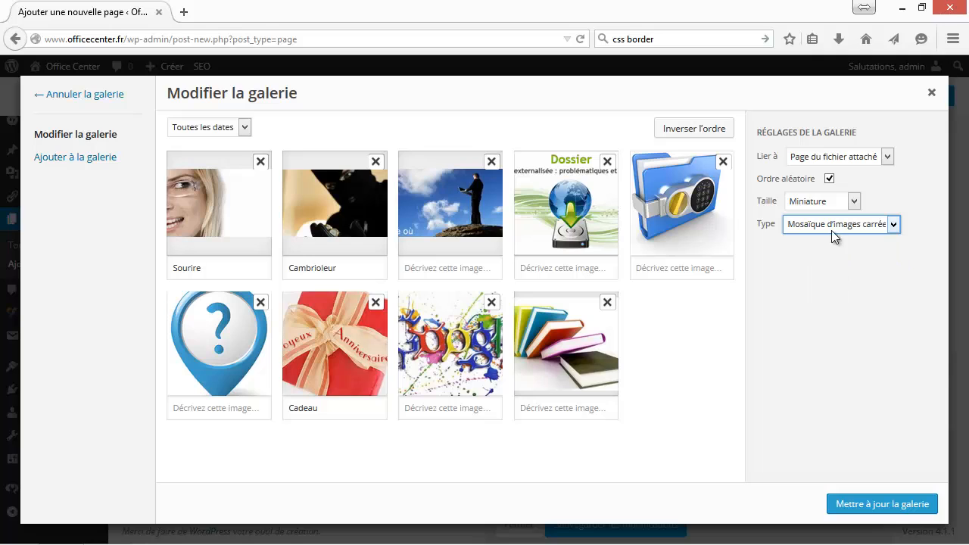
{"action": "left_click", "coordinate": [860, 505]}
{"action": "left_click", "coordinate": [642, 524]}
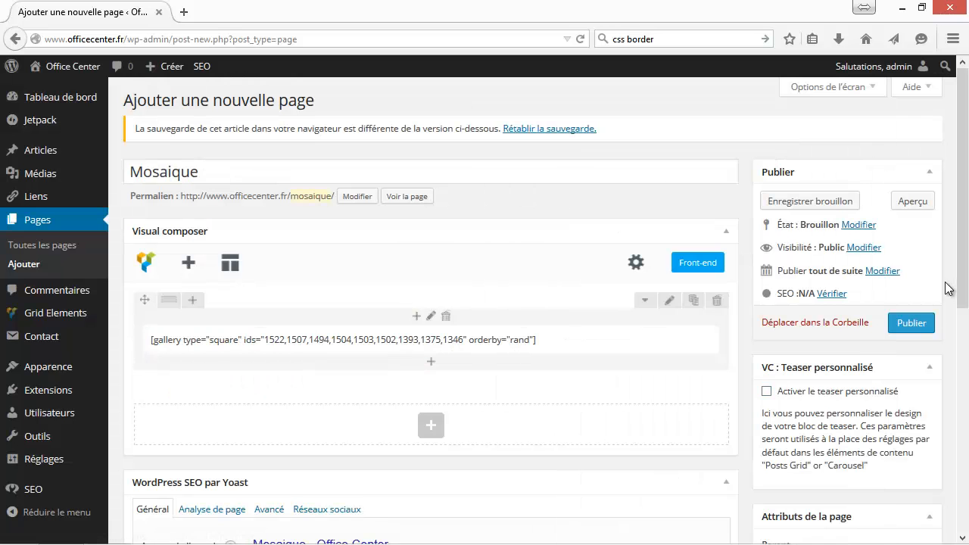
- Preview the page to examine the square mosaic layout, and close the preview
{"action": "left_click", "coordinate": [916, 203]}
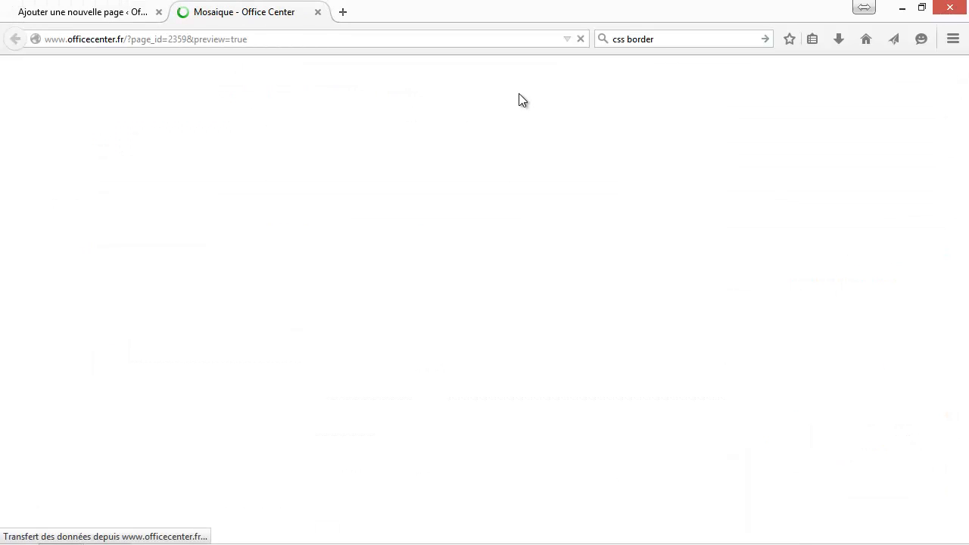
{"action": "mouse_move", "coordinate": [539, 208]}
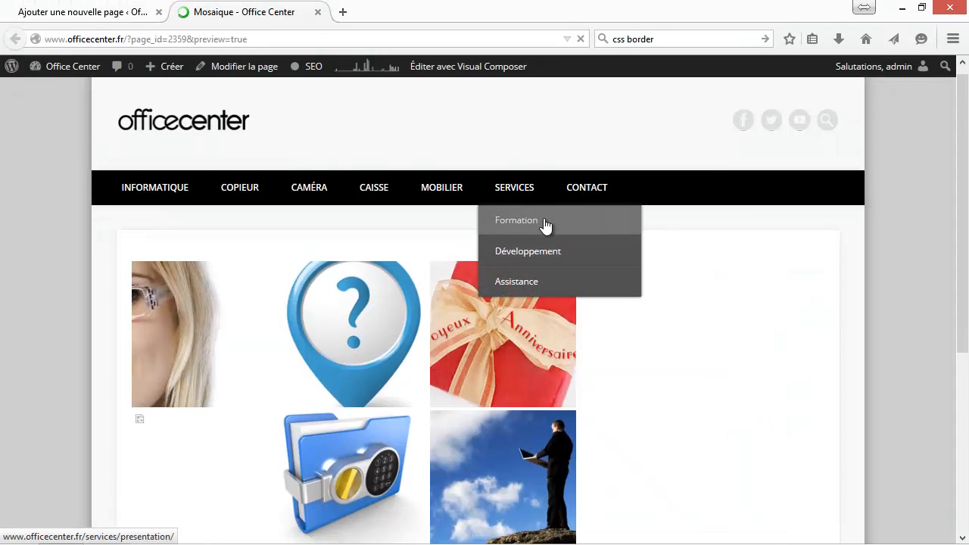
{"action": "scroll", "coordinate": [492, 224], "scroll_direction": "down", "scroll_amount": 2}
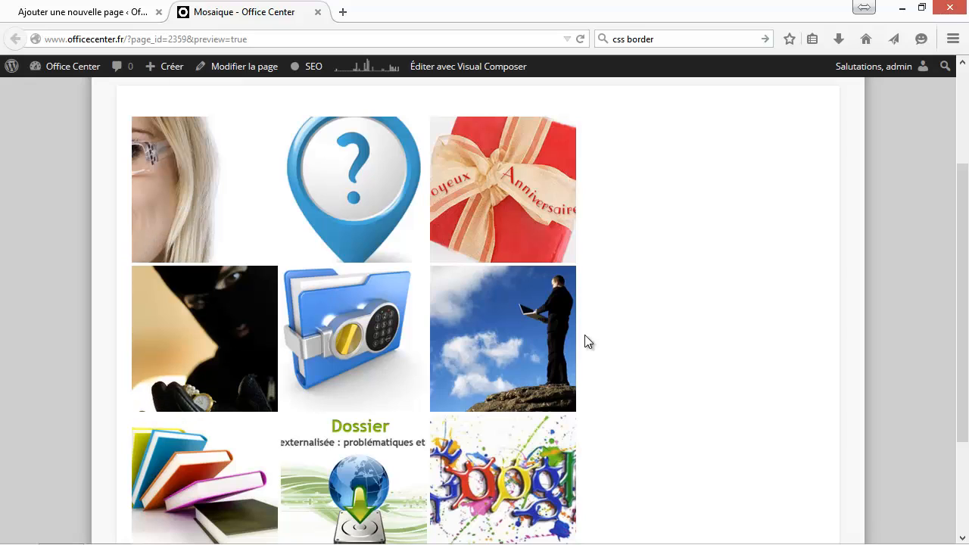
{"action": "scroll", "coordinate": [584, 335], "scroll_direction": "down", "scroll_amount": 2}
{"action": "scroll", "coordinate": [584, 334], "scroll_direction": "up", "scroll_amount": 2}
{"action": "scroll", "coordinate": [585, 338], "scroll_direction": "up", "scroll_amount": 3}
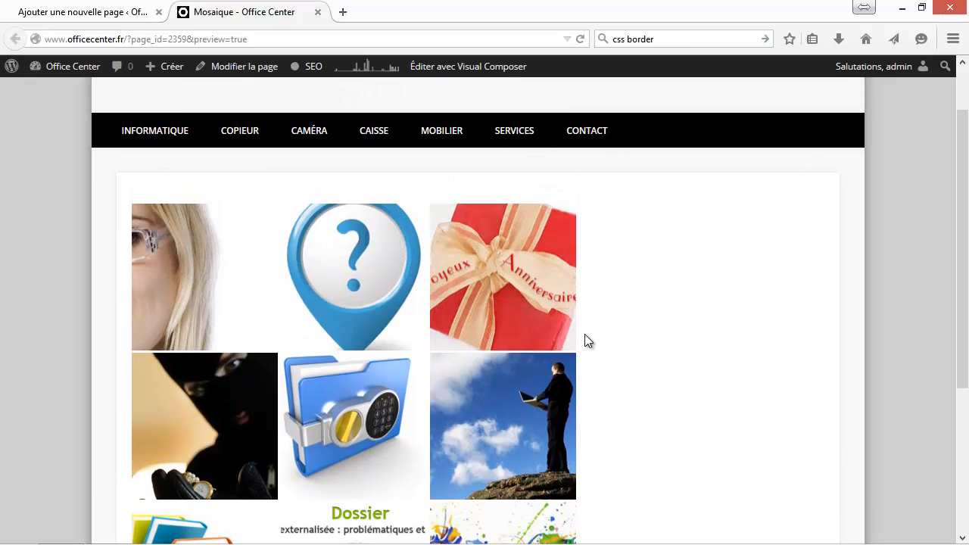
{"action": "left_click", "coordinate": [318, 12]}
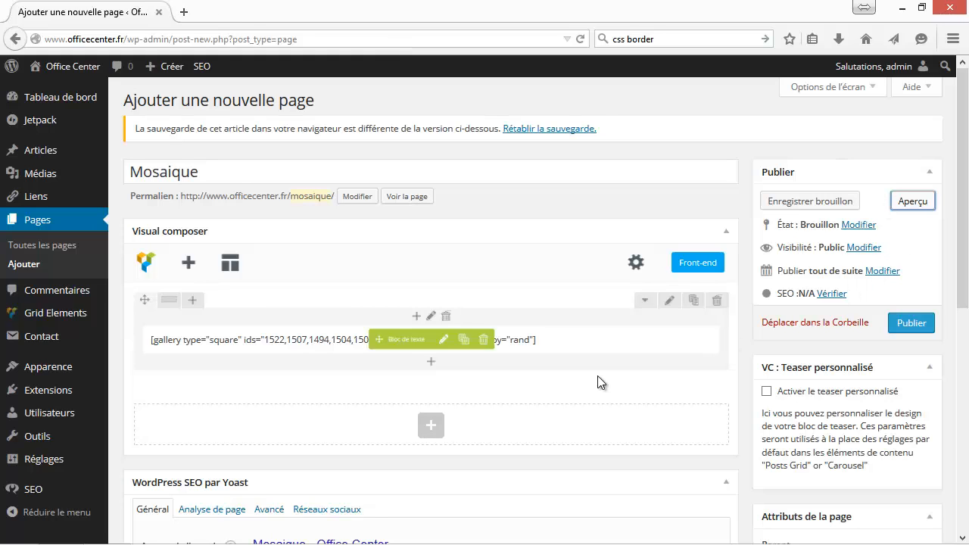
- Change the text block's gallery type to Cercles and save the gallery and text block
{"action": "mouse_move", "coordinate": [454, 357]}
{"action": "left_click", "coordinate": [445, 341]}
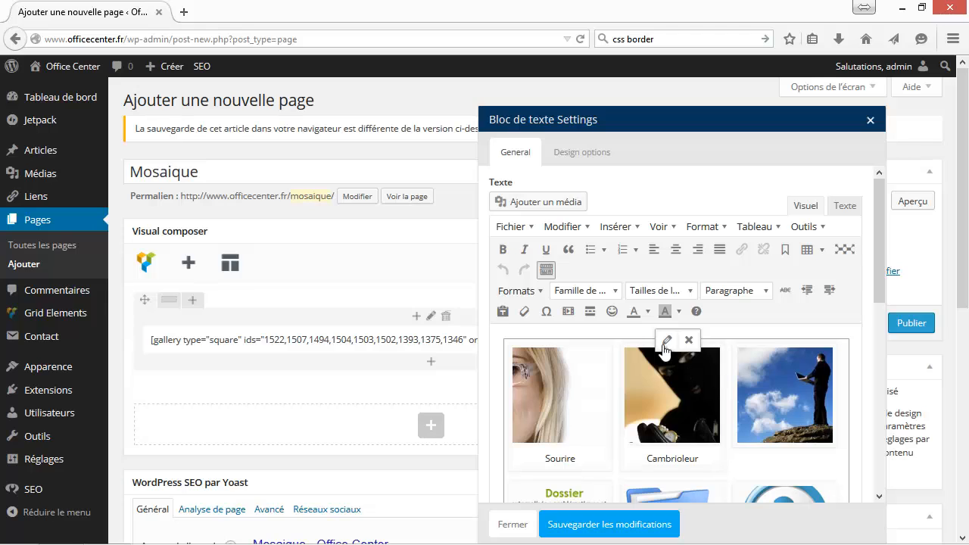
{"action": "left_click", "coordinate": [665, 342]}
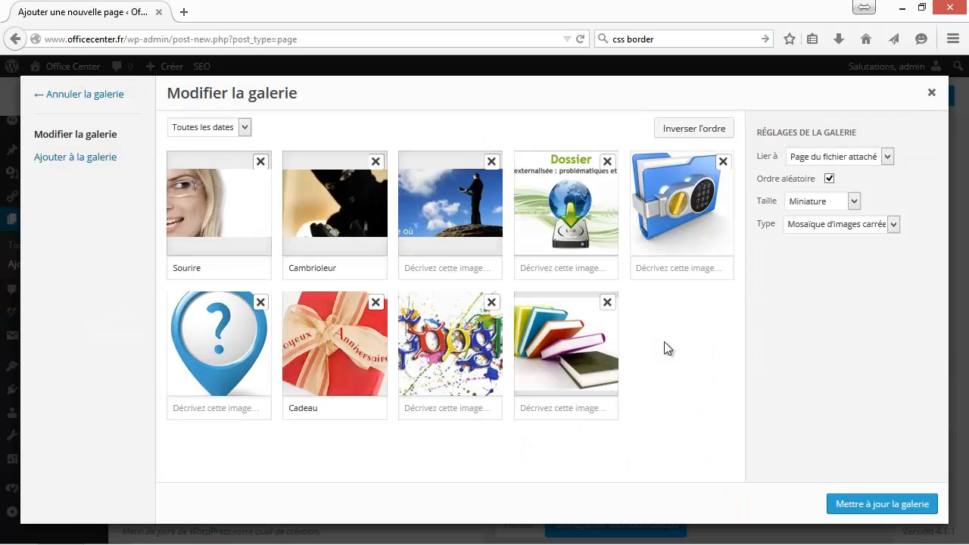
{"action": "left_click", "coordinate": [849, 230]}
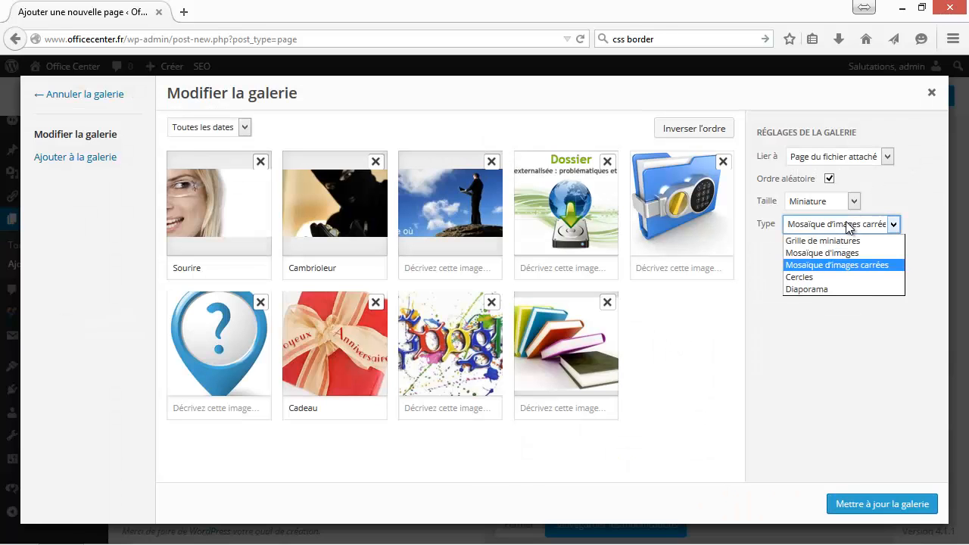
{"action": "left_click", "coordinate": [807, 278]}
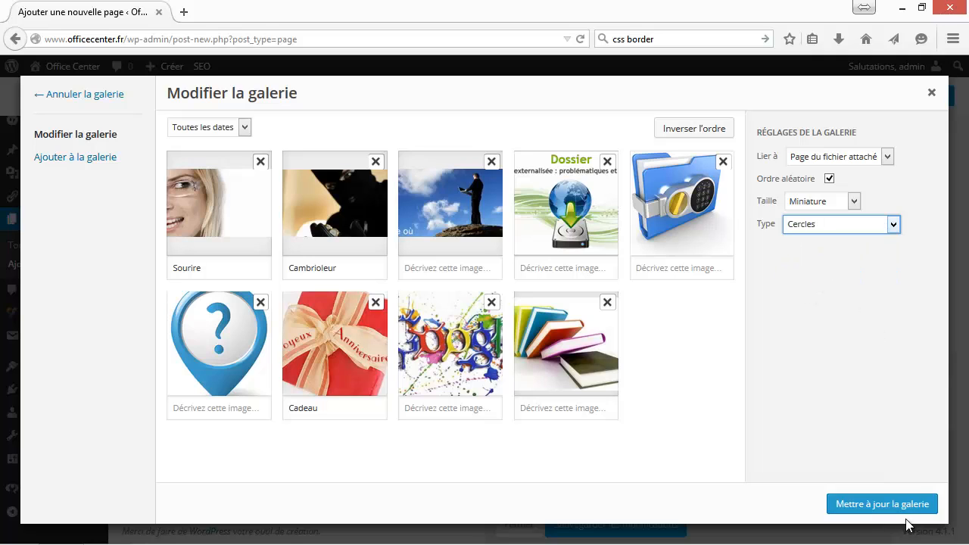
{"action": "left_click", "coordinate": [882, 504]}
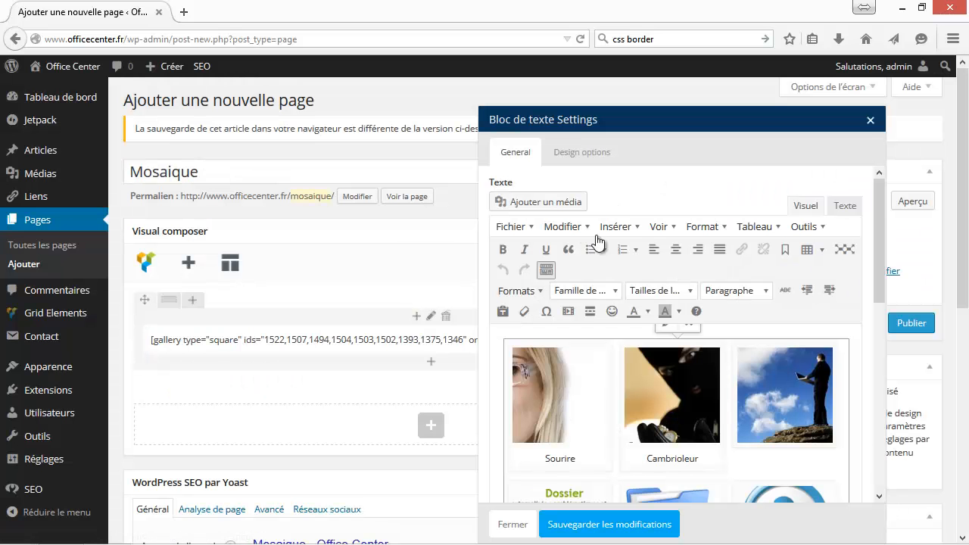
{"action": "left_click", "coordinate": [674, 522]}
- Preview the page to examine the circular image layout, and close the preview
{"action": "left_click", "coordinate": [921, 204]}
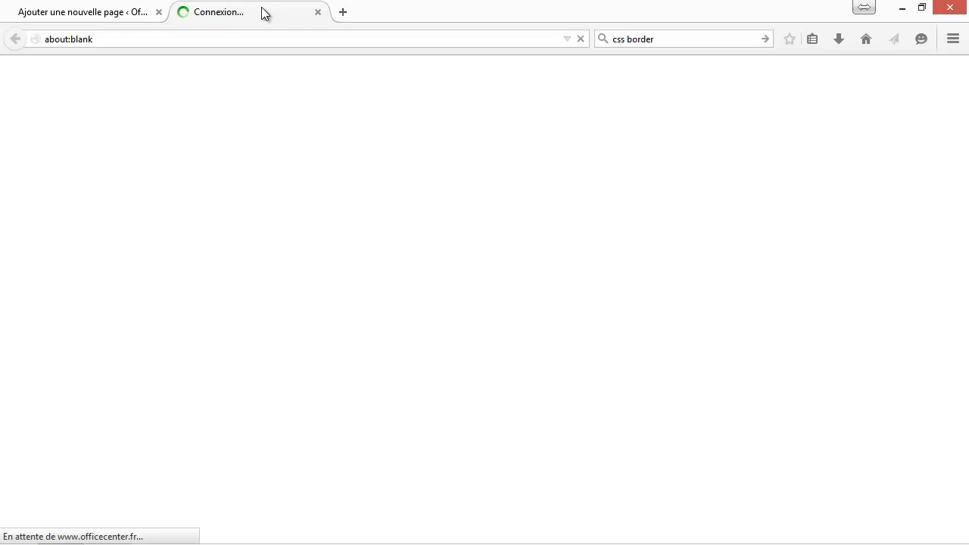
{"action": "scroll", "coordinate": [568, 250], "scroll_direction": "down", "scroll_amount": 3}
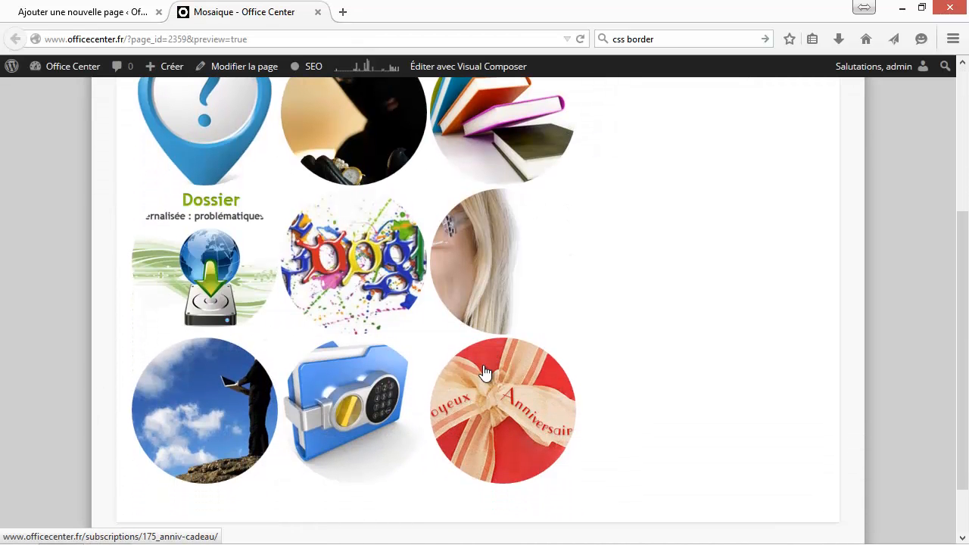
{"action": "scroll", "coordinate": [424, 375], "scroll_direction": "up", "scroll_amount": 3}
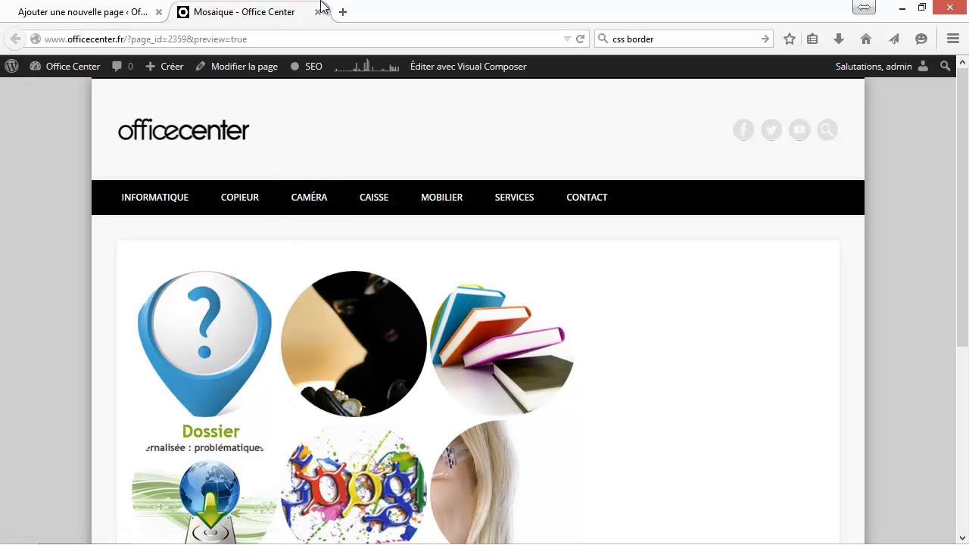
{"action": "left_click", "coordinate": [317, 12]}
- Reopen the text block's gallery for editing and remove the birthday gift image from it
{"action": "scroll", "coordinate": [790, 305], "scroll_direction": "down", "scroll_amount": 2}
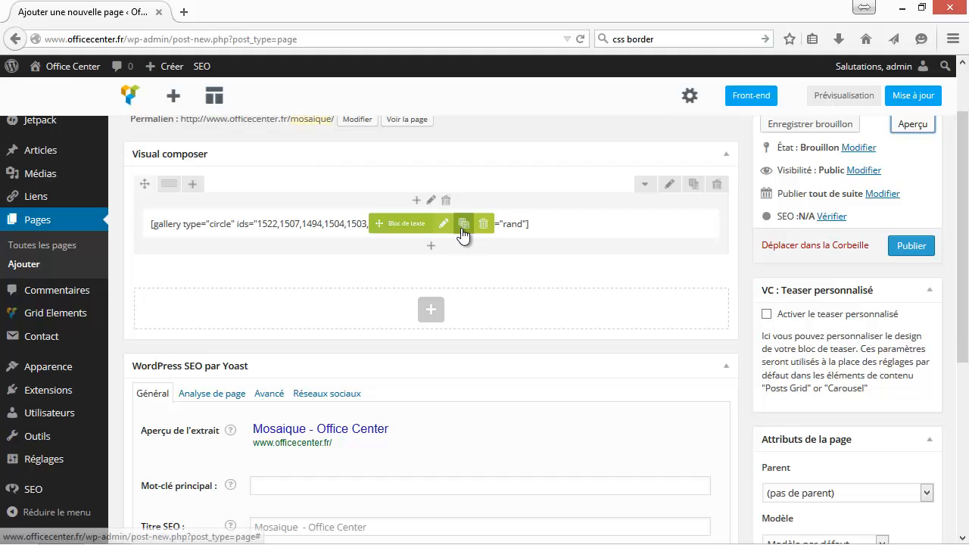
{"action": "left_click", "coordinate": [445, 224]}
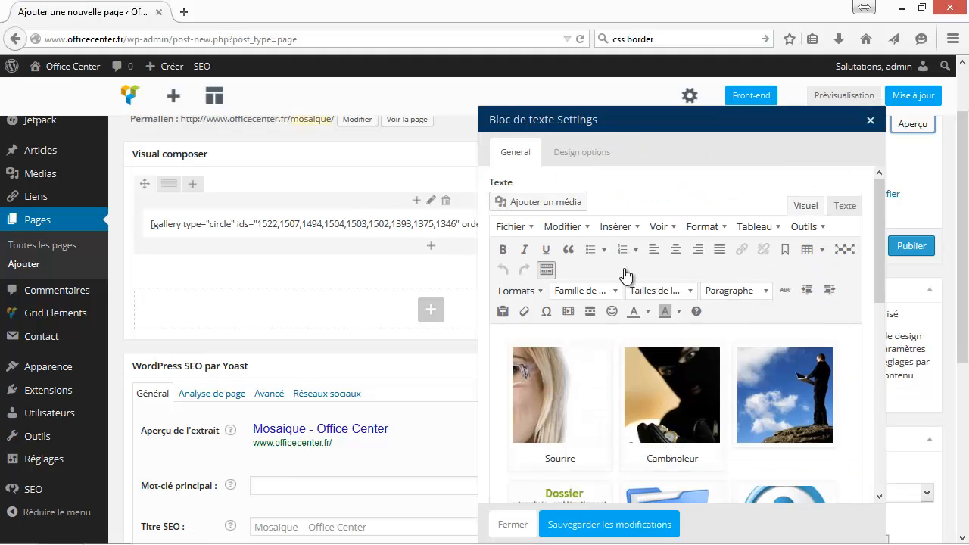
{"action": "left_click", "coordinate": [667, 341]}
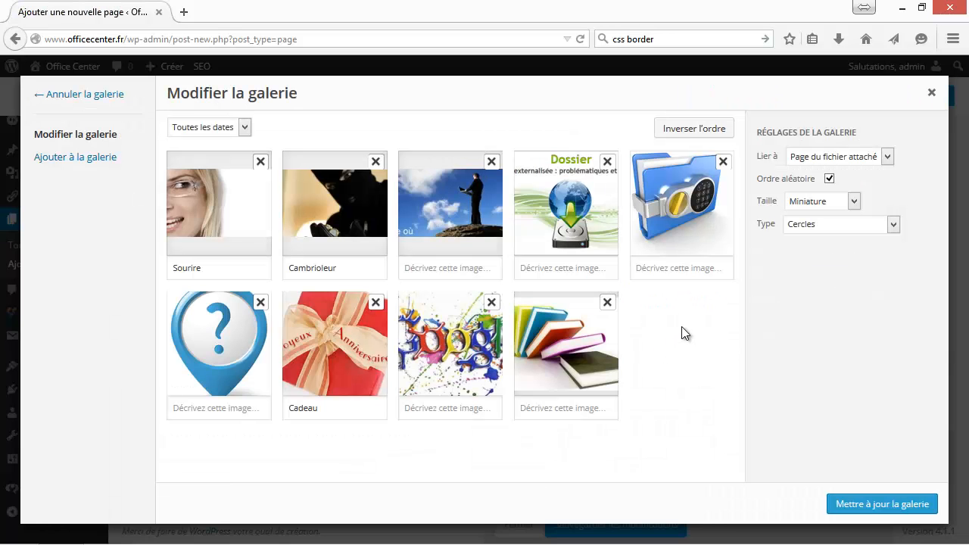
{"action": "left_click", "coordinate": [368, 306]}
{"action": "left_click", "coordinate": [375, 302]}
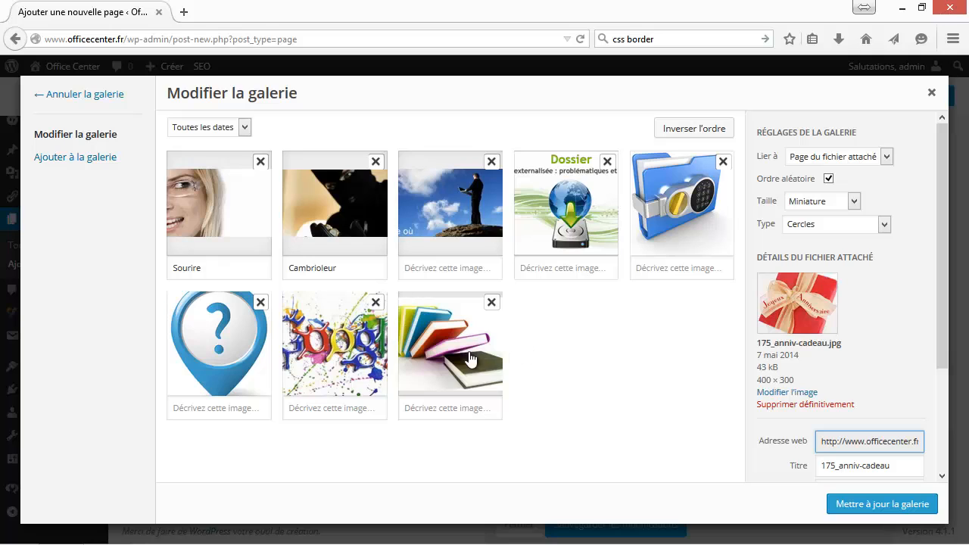
- Add the "Promo!", "Offert" and "On recrute" images from the media library to the gallery and select the added "On recrute" image
{"action": "left_click", "coordinate": [68, 161]}
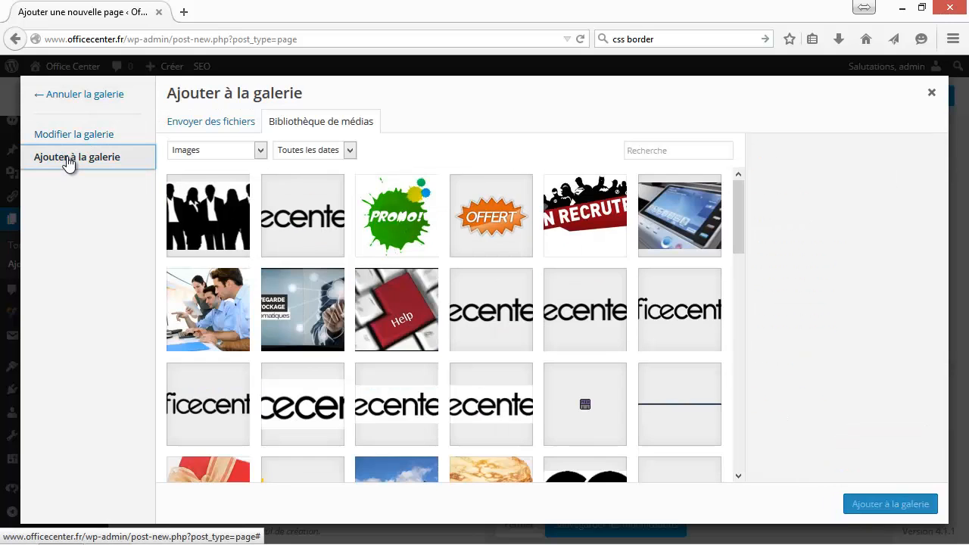
{"action": "left_click", "coordinate": [415, 227]}
{"action": "left_click", "coordinate": [469, 215]}
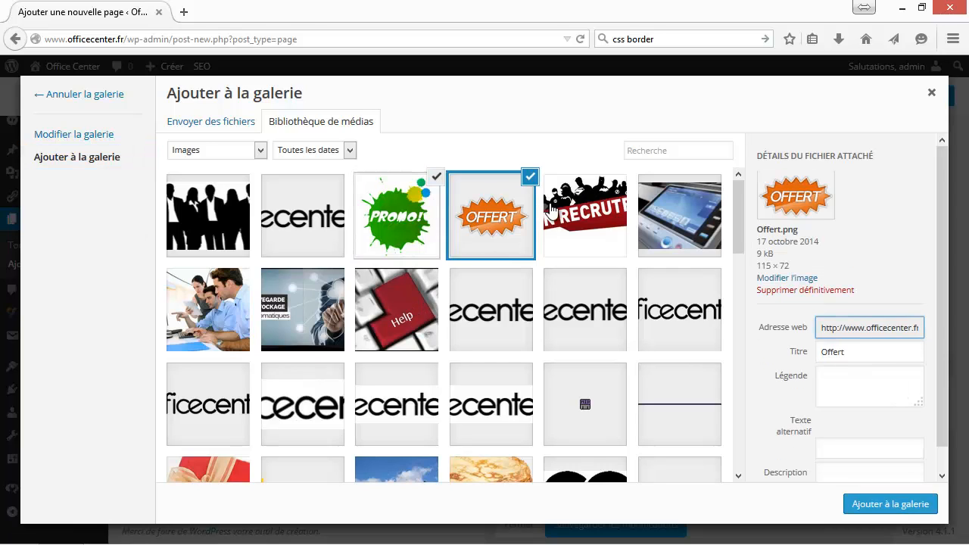
{"action": "left_click", "coordinate": [562, 210]}
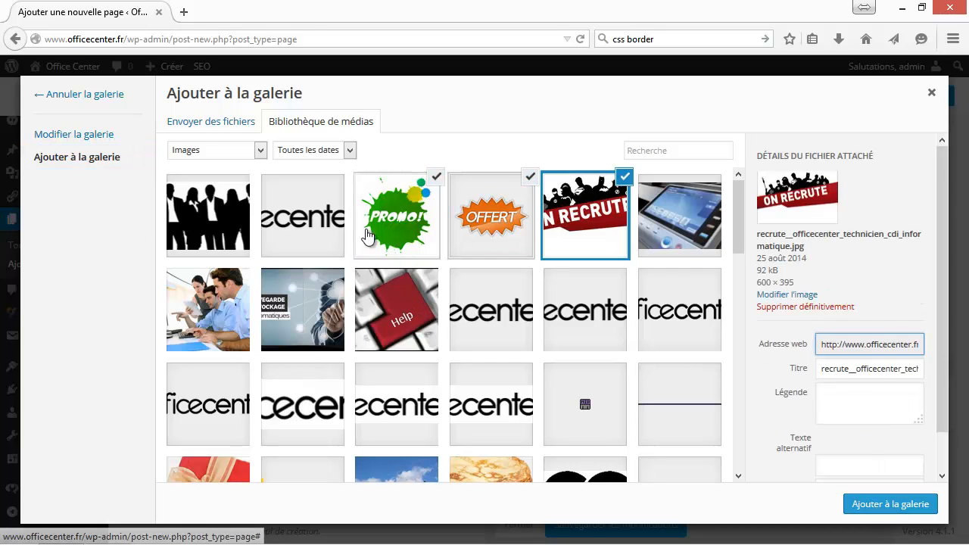
{"action": "left_click", "coordinate": [890, 505]}
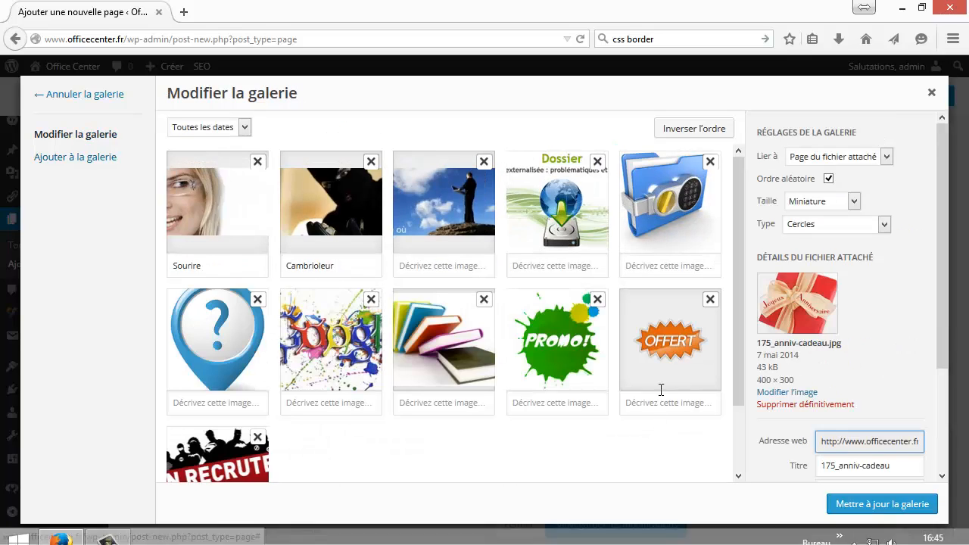
{"action": "left_click", "coordinate": [670, 341]}
{"action": "left_click", "coordinate": [195, 463]}
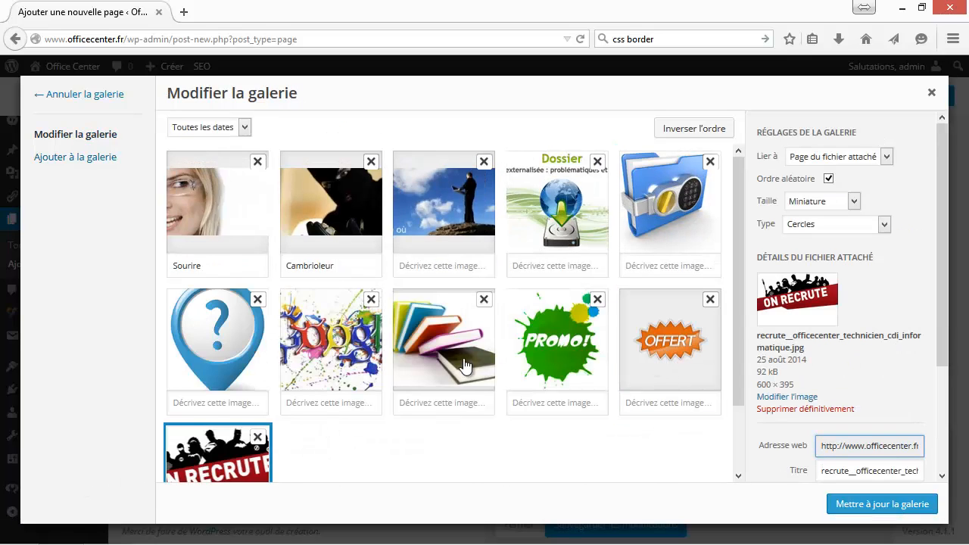
- Caption the "On recrute" image in the gallery with the text "On recrute"
{"action": "scroll", "coordinate": [467, 364], "scroll_direction": "down", "scroll_amount": 2}
{"action": "left_click", "coordinate": [212, 469]}
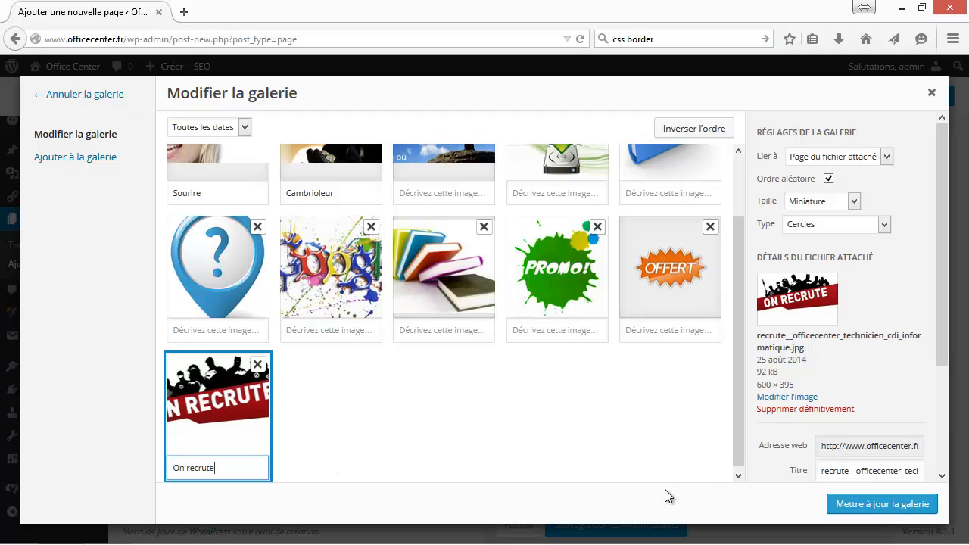
{"action": "scroll", "coordinate": [711, 359], "scroll_direction": "up", "scroll_amount": 2}
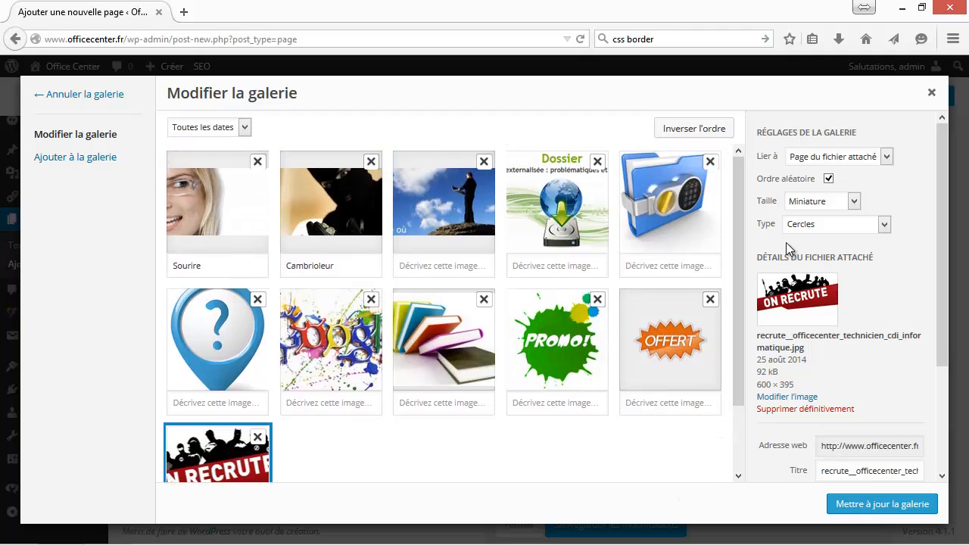
- Change the gallery type to Mosaïque d'images, update the gallery and save the text block
{"action": "left_click", "coordinate": [825, 224]}
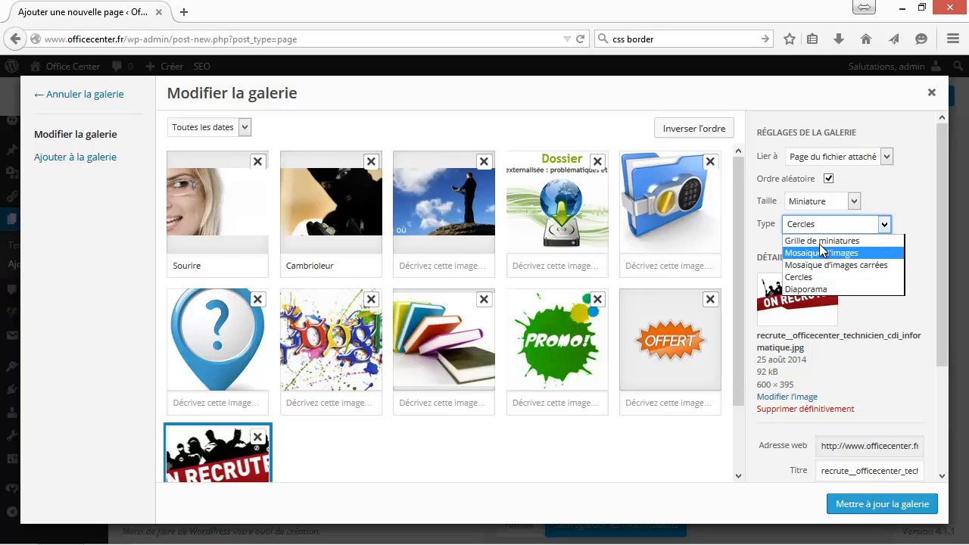
{"action": "left_click", "coordinate": [822, 253]}
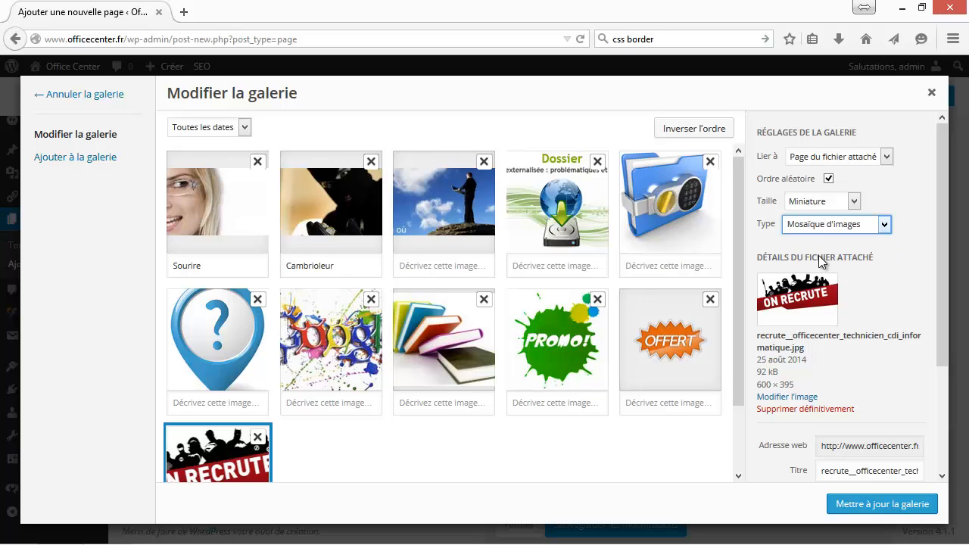
{"action": "left_click", "coordinate": [880, 512]}
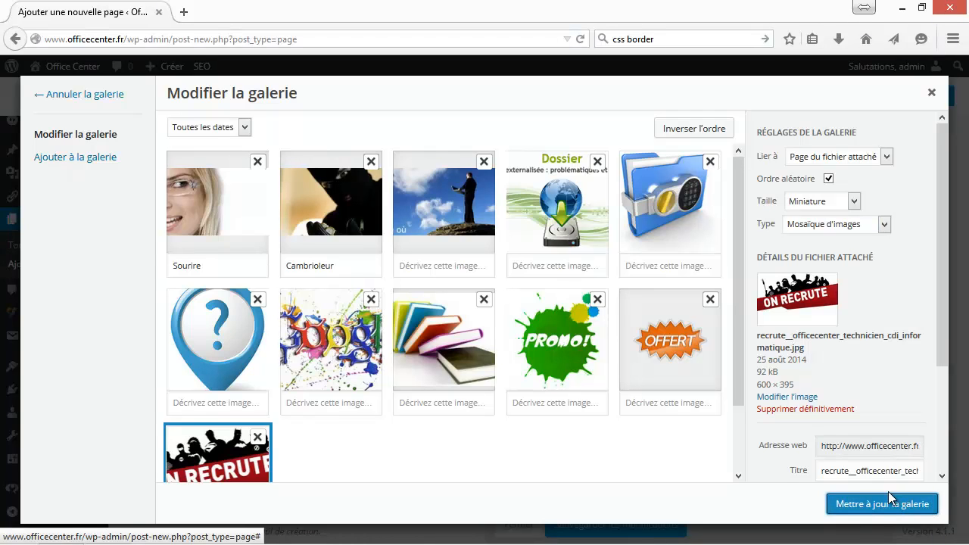
{"action": "left_click", "coordinate": [885, 504]}
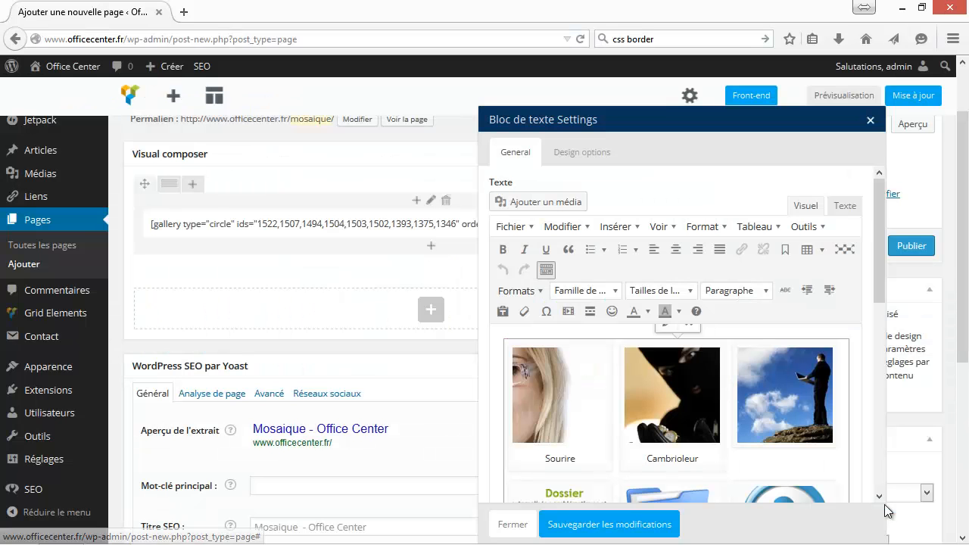
{"action": "left_click", "coordinate": [636, 526]}
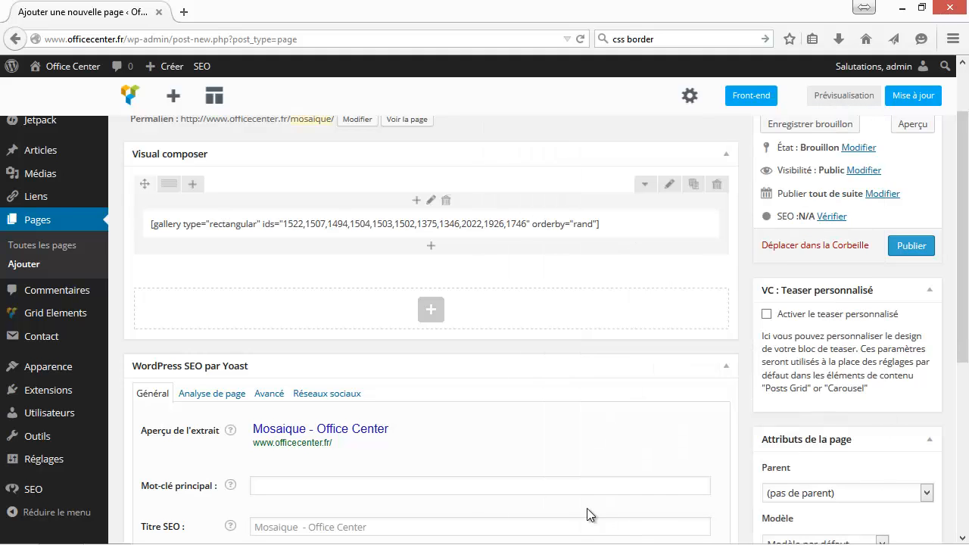
- Split the gallery's row into two equal columns and add a Carrousel d'images element to the empty column
{"action": "scroll", "coordinate": [564, 460], "scroll_direction": "up", "scroll_amount": 2}
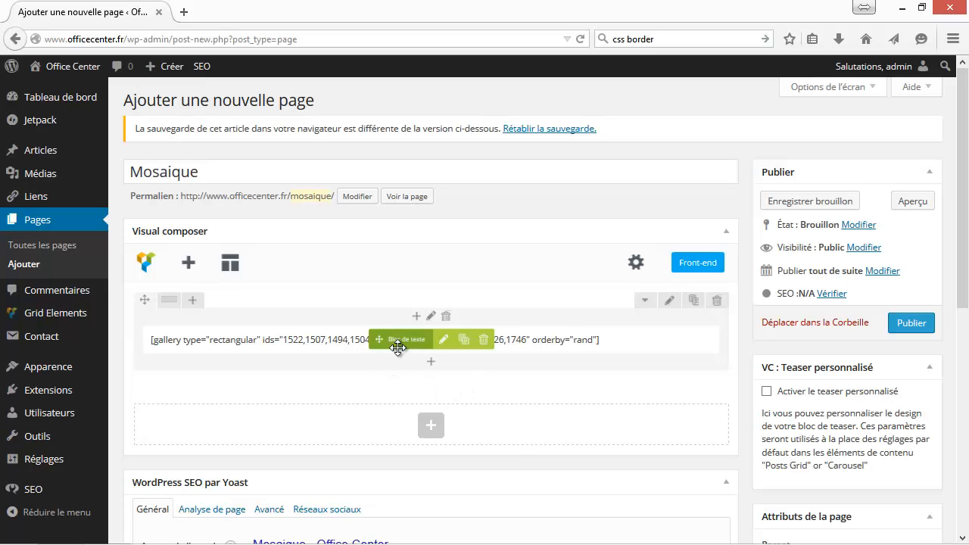
{"action": "mouse_move", "coordinate": [171, 307]}
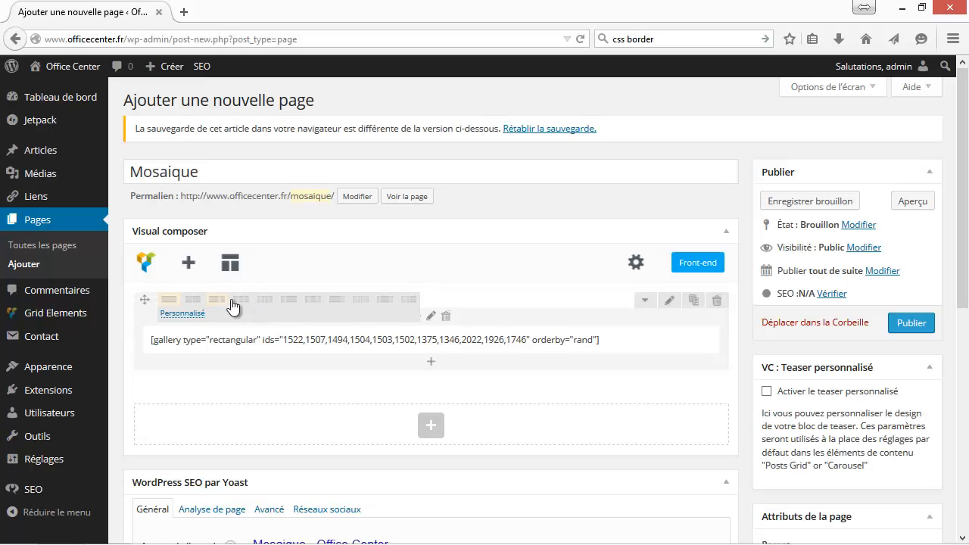
{"action": "left_click", "coordinate": [196, 300]}
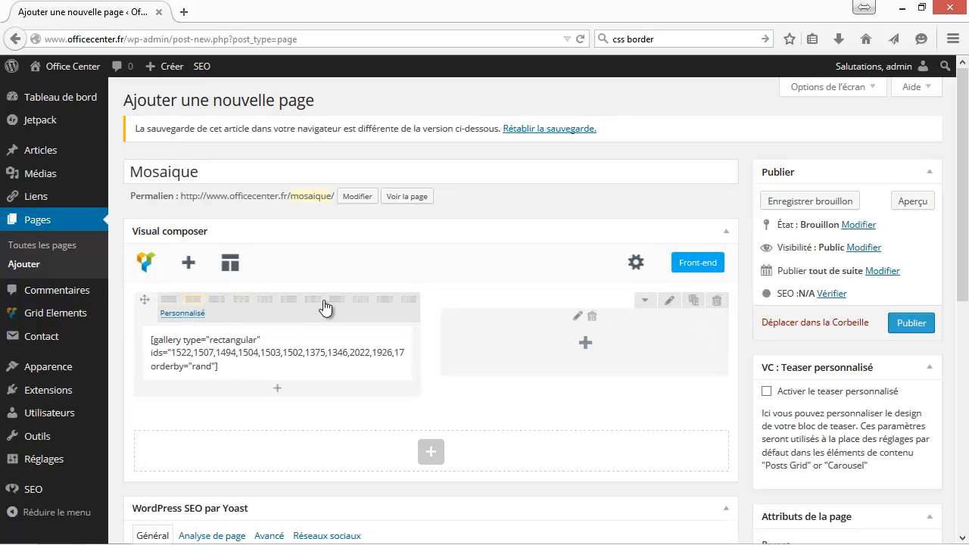
{"action": "left_click", "coordinate": [586, 342]}
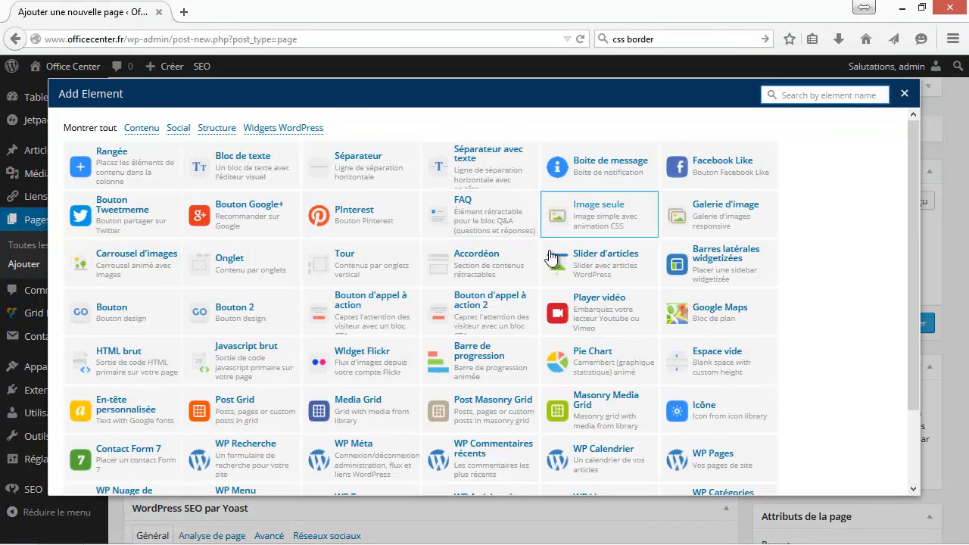
{"action": "left_click", "coordinate": [120, 263]}
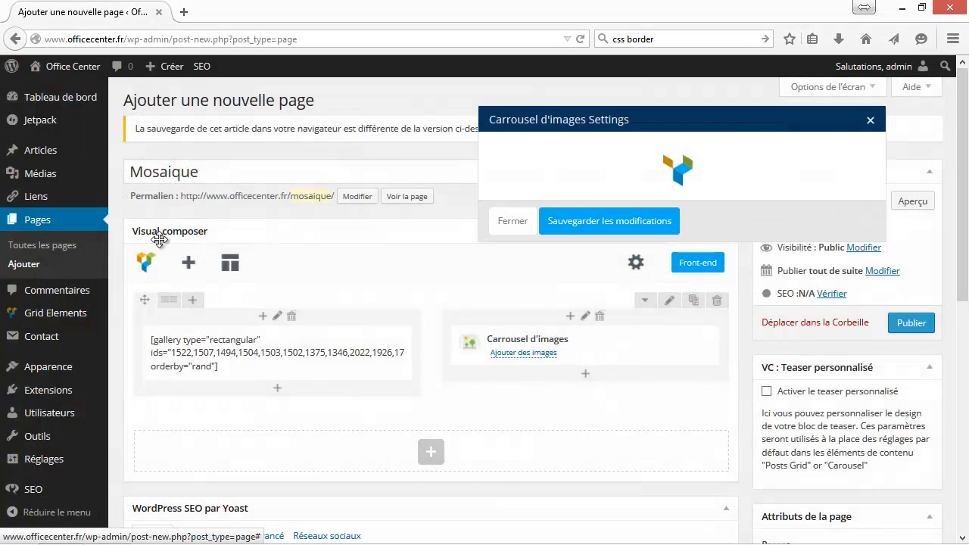
- Add the "Promo!", "Offert", "On recrute", backup and storage, man on a rock, and question mark images to the carousel
{"action": "left_click", "coordinate": [524, 260]}
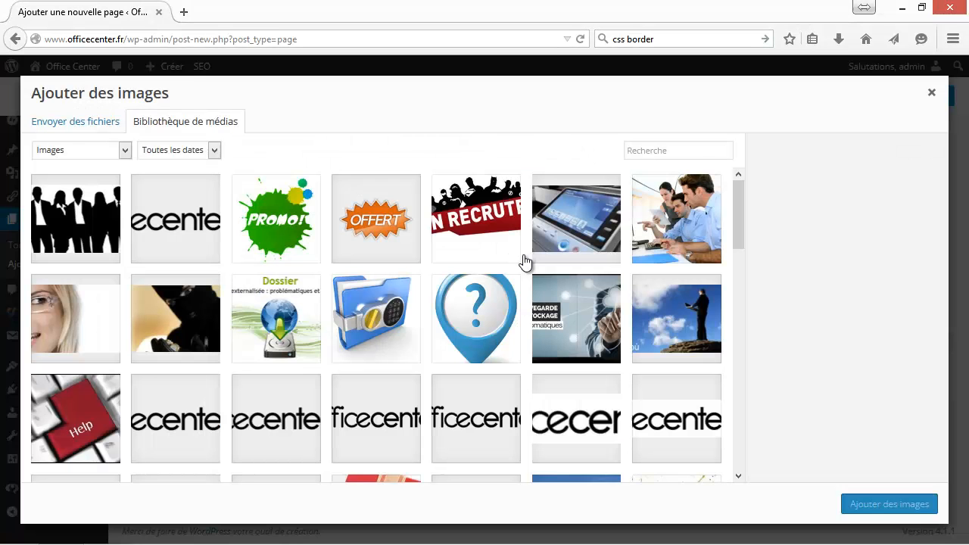
{"action": "left_click", "coordinate": [307, 236]}
{"action": "left_click", "coordinate": [372, 220]}
{"action": "left_click", "coordinate": [475, 220]}
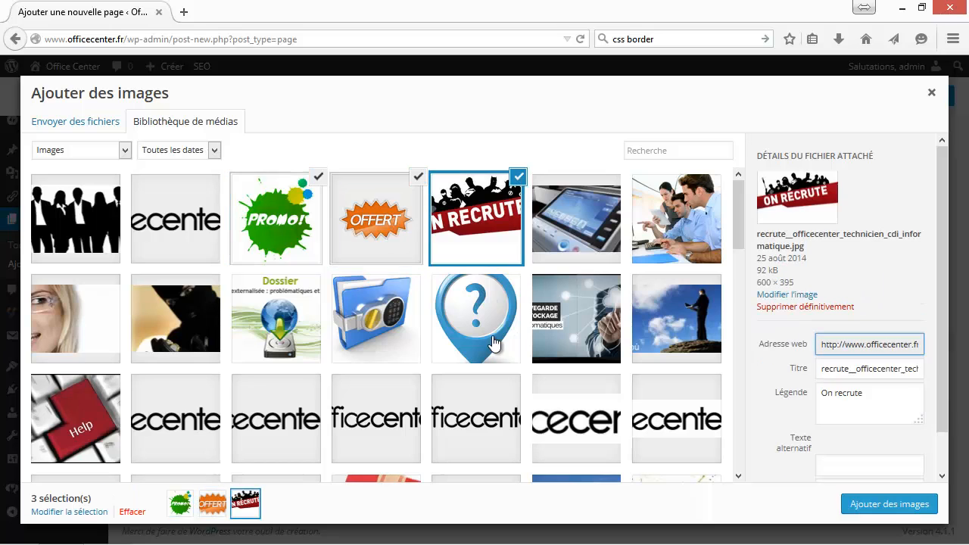
{"action": "left_click", "coordinate": [579, 303]}
{"action": "left_click", "coordinate": [668, 305]}
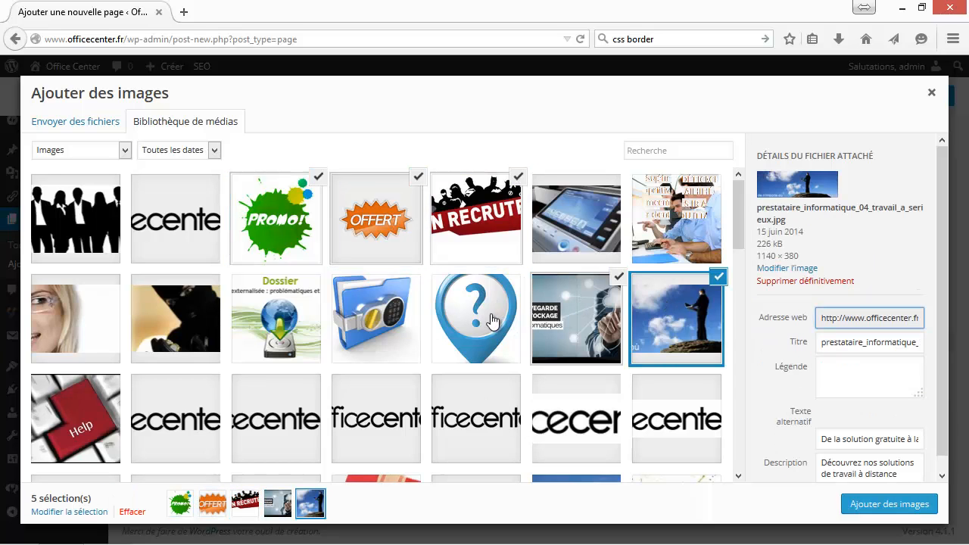
{"action": "left_click", "coordinate": [496, 322]}
{"action": "left_click", "coordinate": [901, 504]}
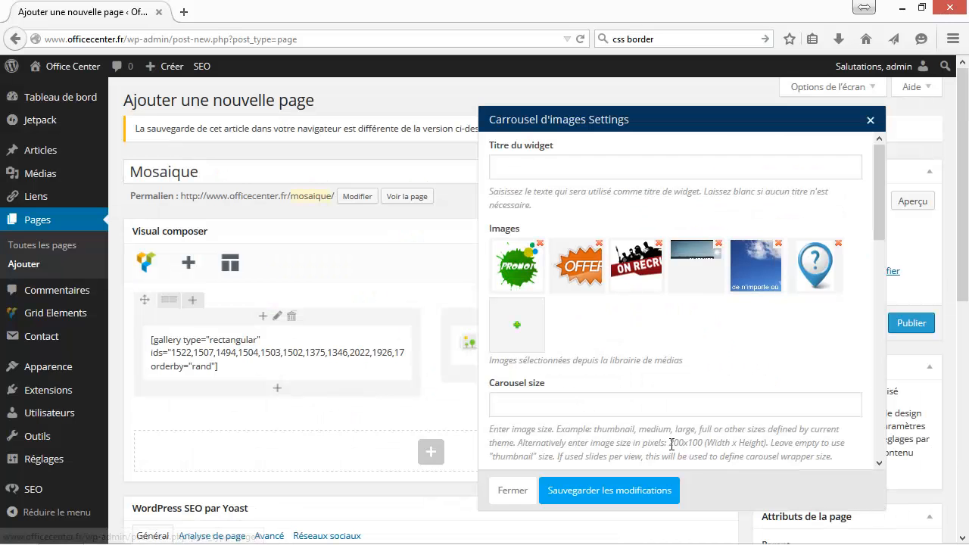
- Set the carousel size to full, enable automatic playback and looping, hide the pagination controls, and save the carousel
{"action": "left_click", "coordinate": [553, 403]}
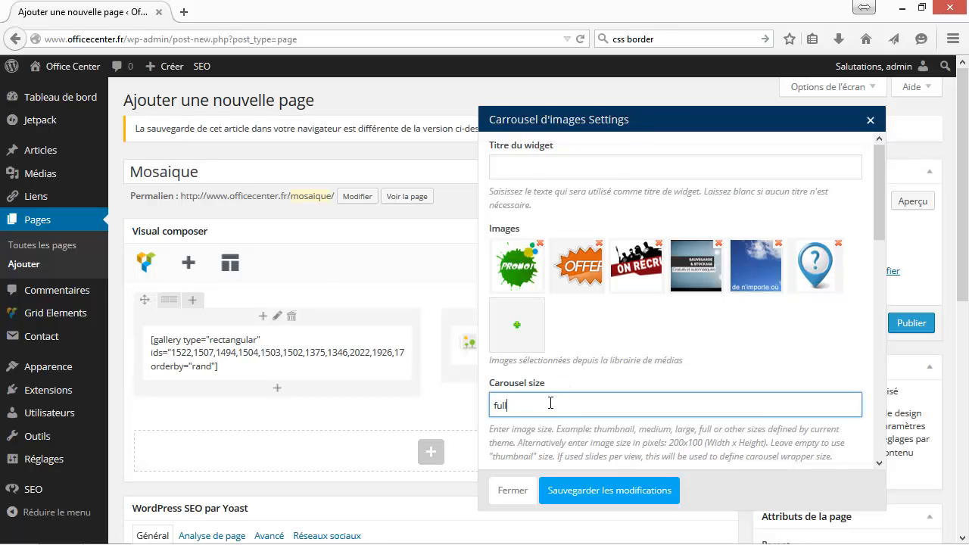
{"action": "scroll", "coordinate": [612, 366], "scroll_direction": "down", "scroll_amount": 4}
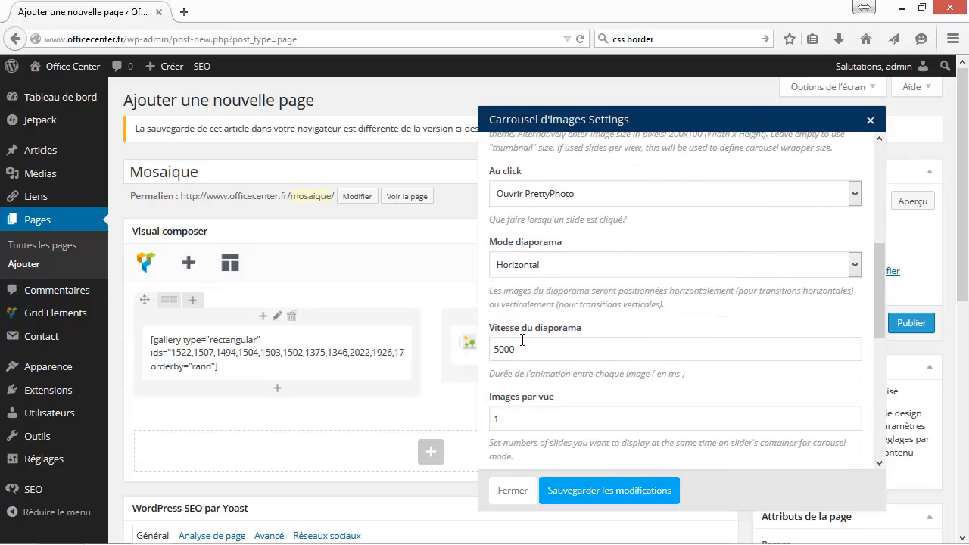
{"action": "scroll", "coordinate": [523, 341], "scroll_direction": "down", "scroll_amount": 2}
{"action": "scroll", "coordinate": [524, 341], "scroll_direction": "down", "scroll_amount": 1}
{"action": "scroll", "coordinate": [508, 355], "scroll_direction": "down", "scroll_amount": 5}
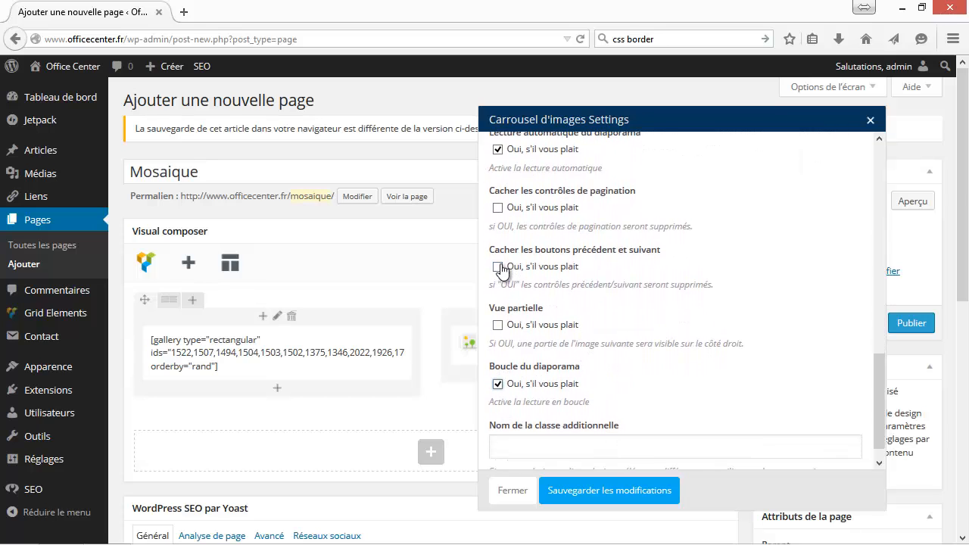
{"action": "left_click", "coordinate": [498, 207]}
{"action": "left_click", "coordinate": [576, 491]}
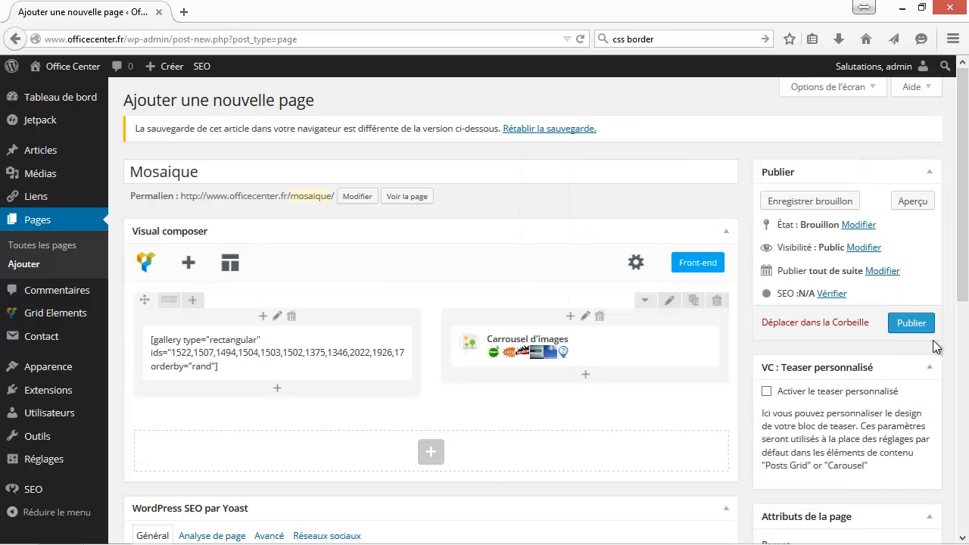
- Preview the page to examine the mosaic gallery and the image carousel side by side
{"action": "left_click", "coordinate": [912, 202]}
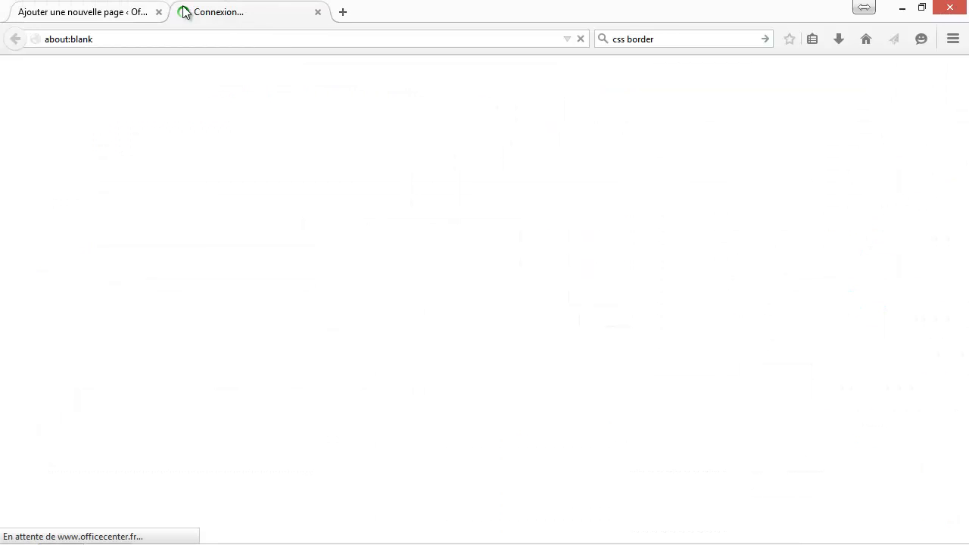
{"action": "scroll", "coordinate": [374, 341], "scroll_direction": "down", "scroll_amount": 3}
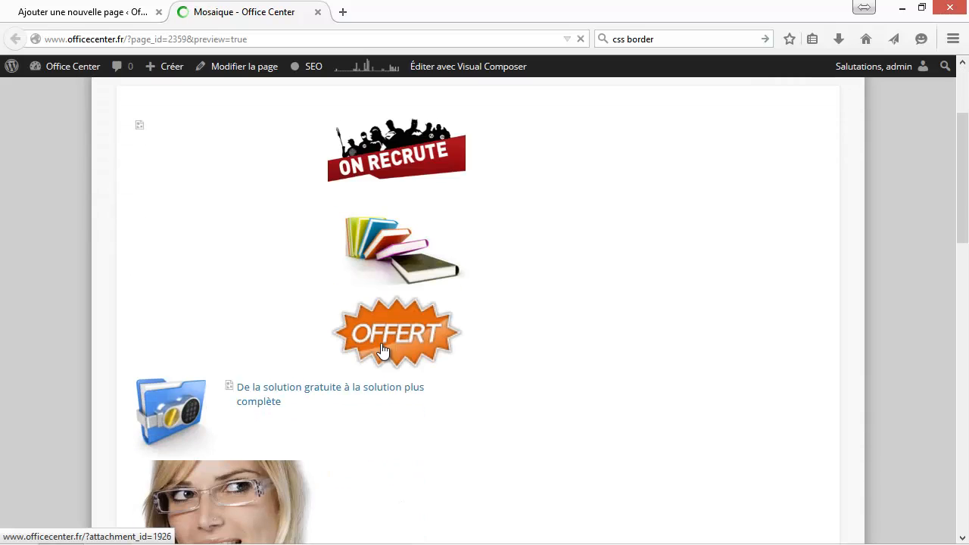
{"action": "scroll", "coordinate": [374, 264], "scroll_direction": "down", "scroll_amount": 4}
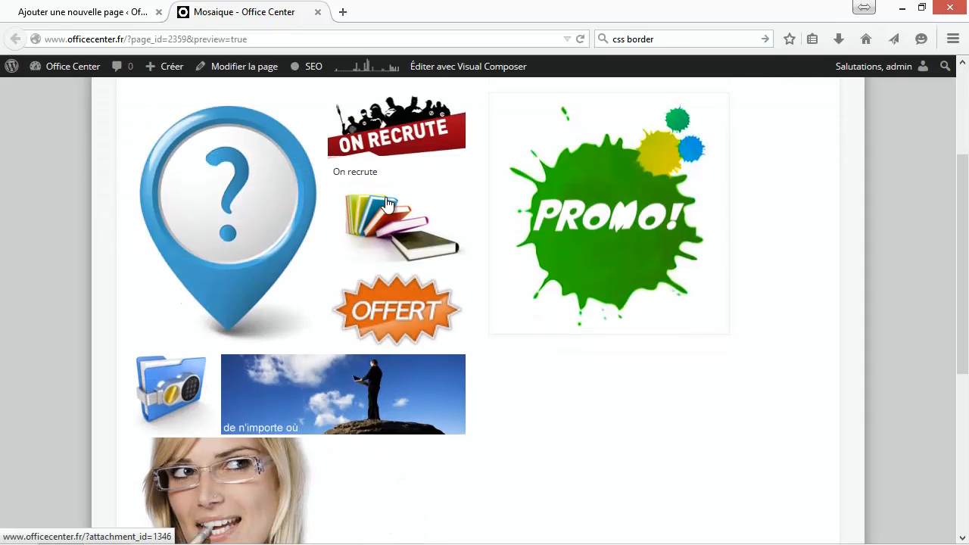
{"action": "scroll", "coordinate": [618, 267], "scroll_direction": "up", "scroll_amount": 3}
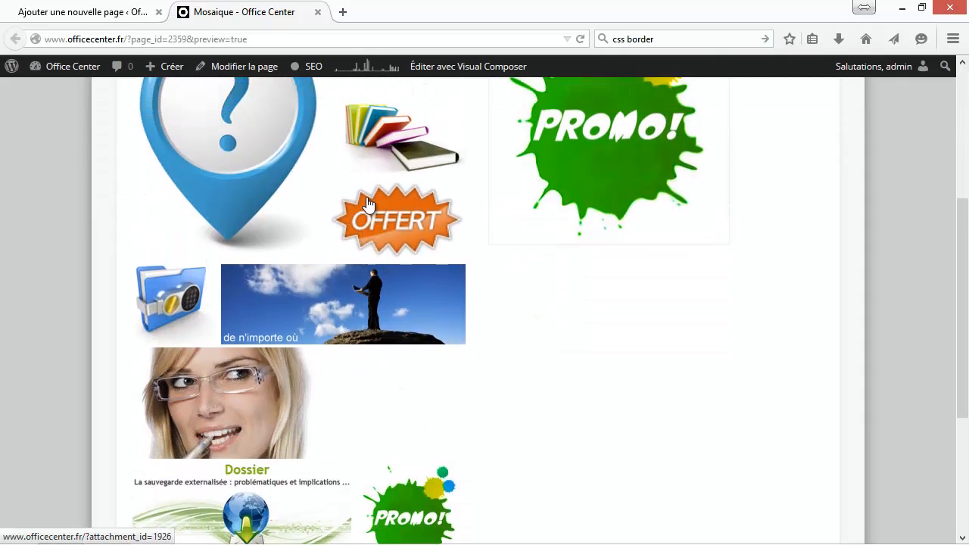